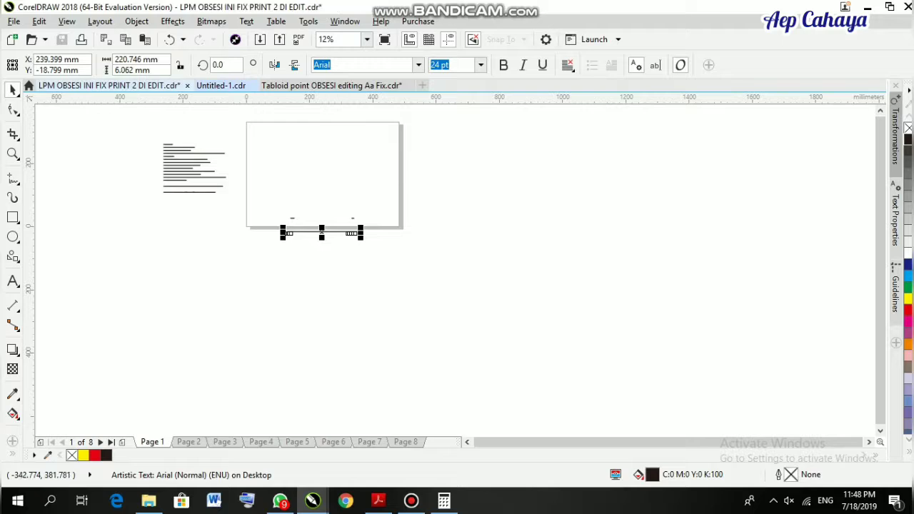
# Read the page-placement instructions written beside page 1 of Untitled-1.cdr
pyautogui.click(213, 183)
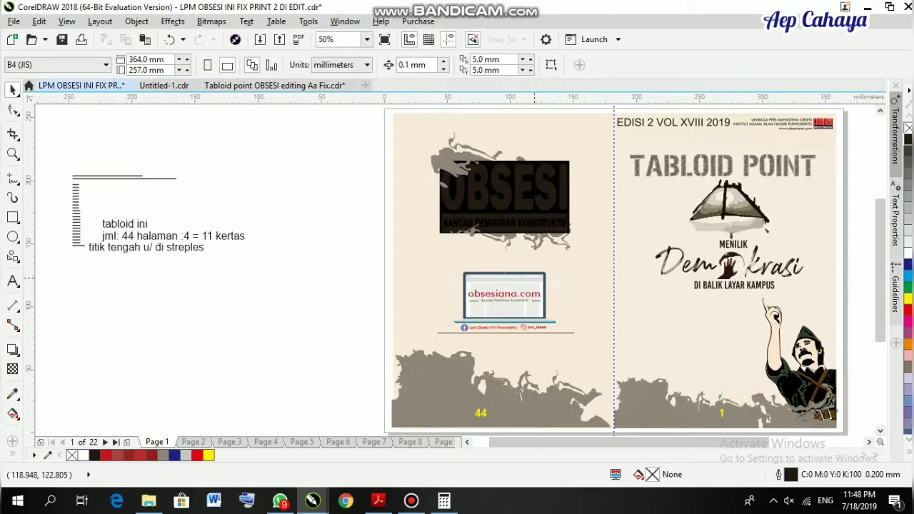
pyautogui.click(164, 86)
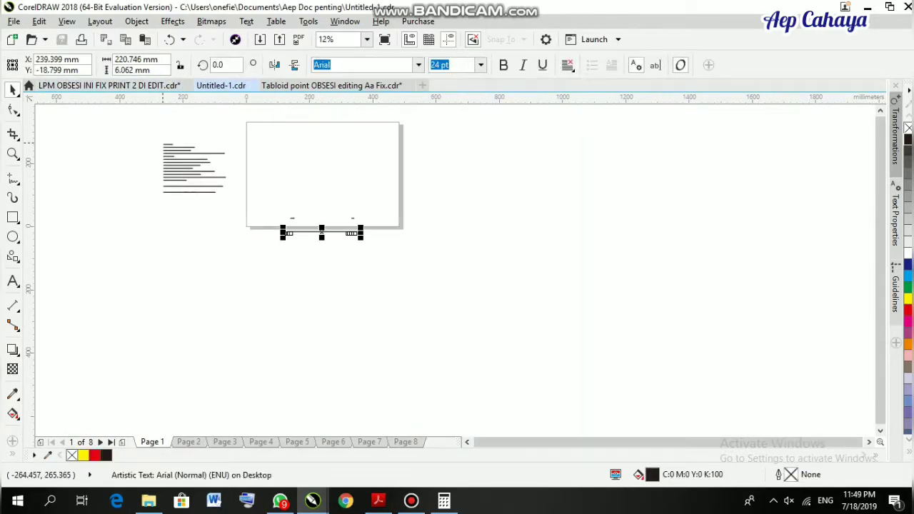
pyautogui.moveTo(162, 143); pyautogui.dragTo(212, 182)
pyautogui.scroll(2, 212, 183)
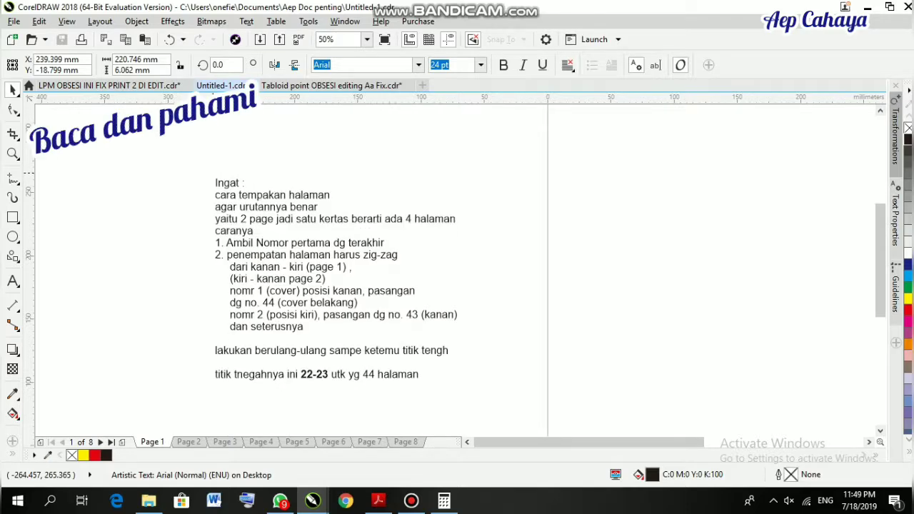
pyautogui.scroll(2, 212, 182)
pyautogui.moveTo(210, 161); pyautogui.dragTo(174, 113)
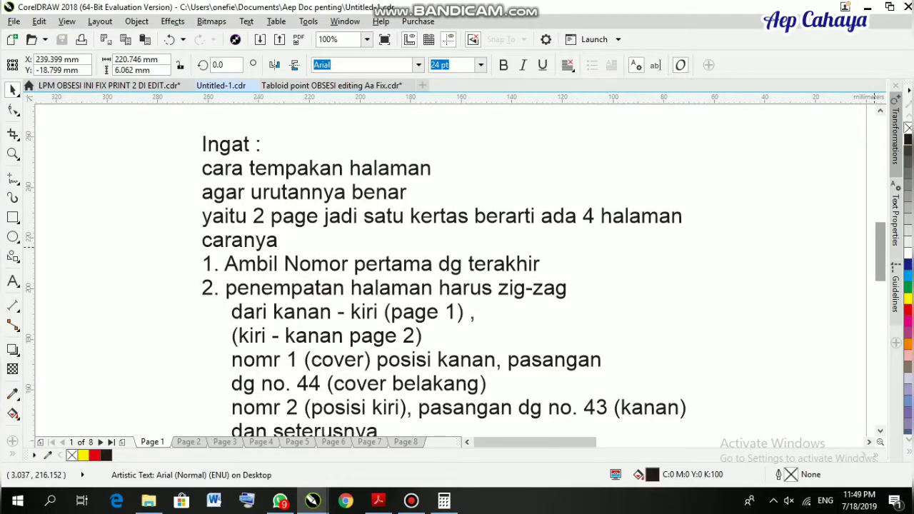
pyautogui.scroll(-1, 881, 251)
pyautogui.moveTo(881, 252); pyautogui.dragTo(880, 253)
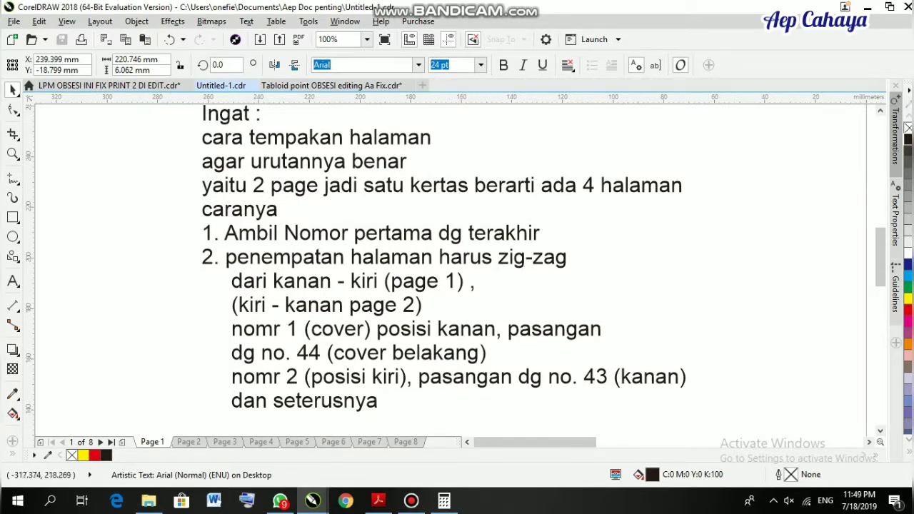
pyautogui.click(13, 154)
pyautogui.rightClick(87, 234)
pyautogui.moveTo(112, 163); pyautogui.dragTo(371, 407)
pyautogui.press('space')
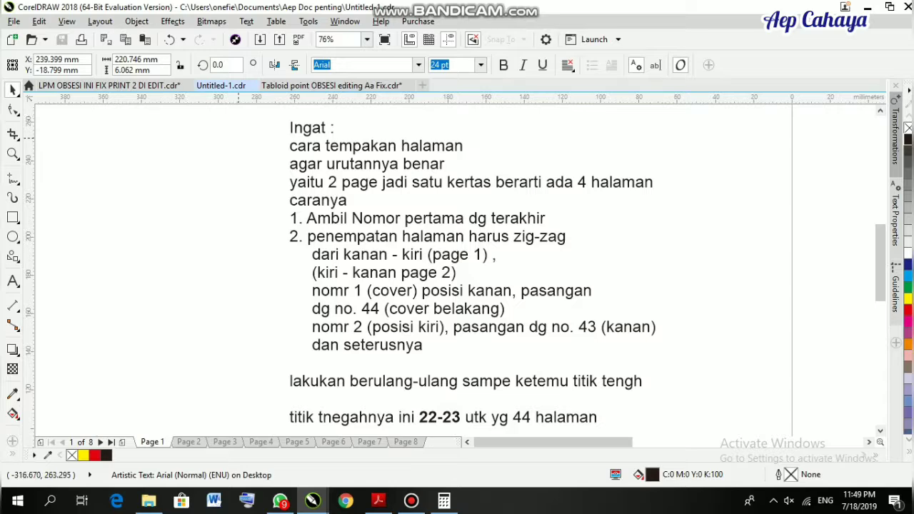
# Correct the word "tempakan" to "tempatkan" in the second line of the instruction text
pyautogui.click(374, 148)
pyautogui.doubleClick(373, 148)
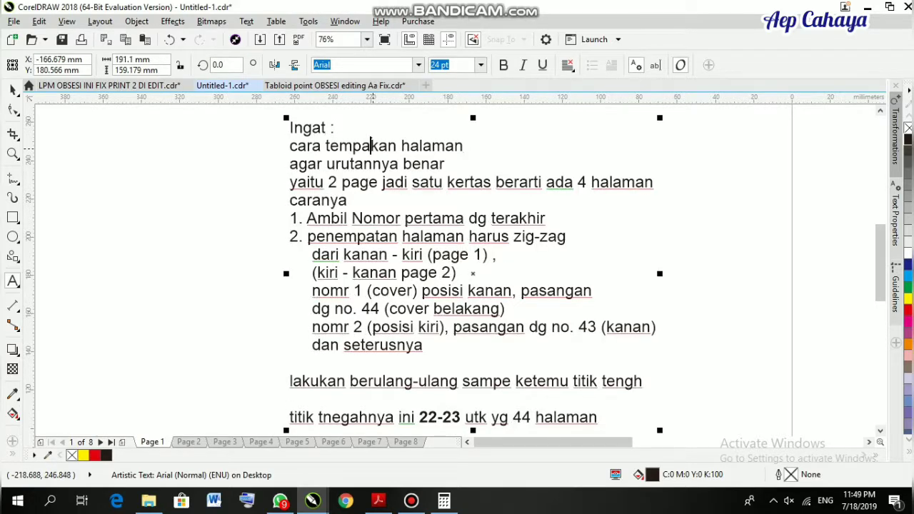
pyautogui.write('t')
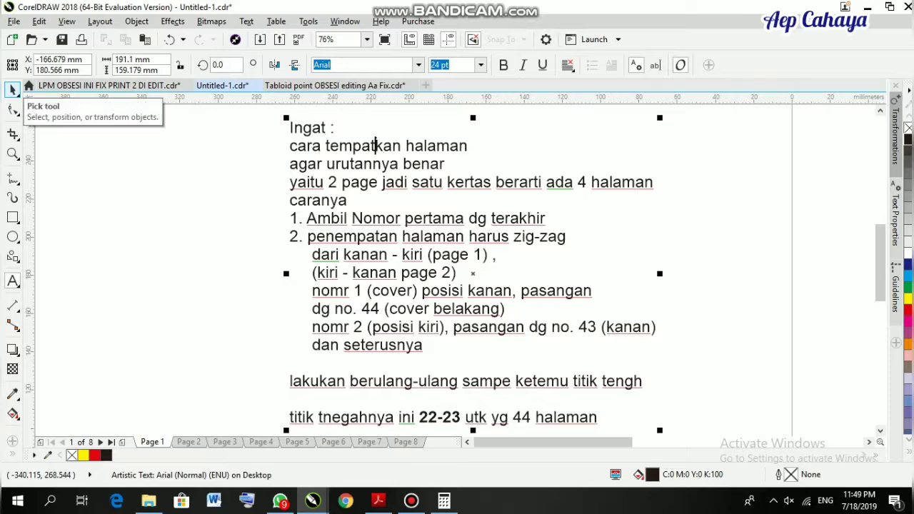
pyautogui.click(12, 90)
pyautogui.click(156, 176)
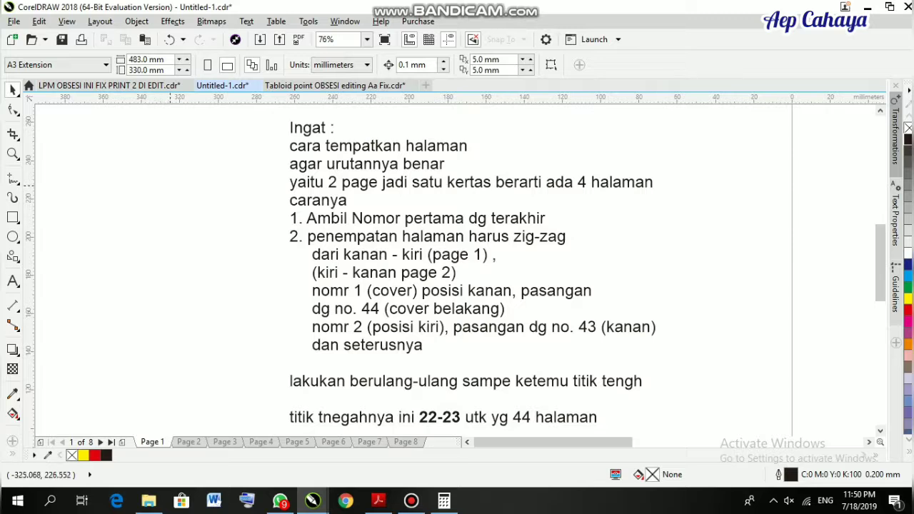
# Add the artistic text "langsung praktek agar lebuh paham" and place it just below the instruction text
pyautogui.scroll(-2, 162, 183)
pyautogui.click(12, 280)
pyautogui.click(306, 359)
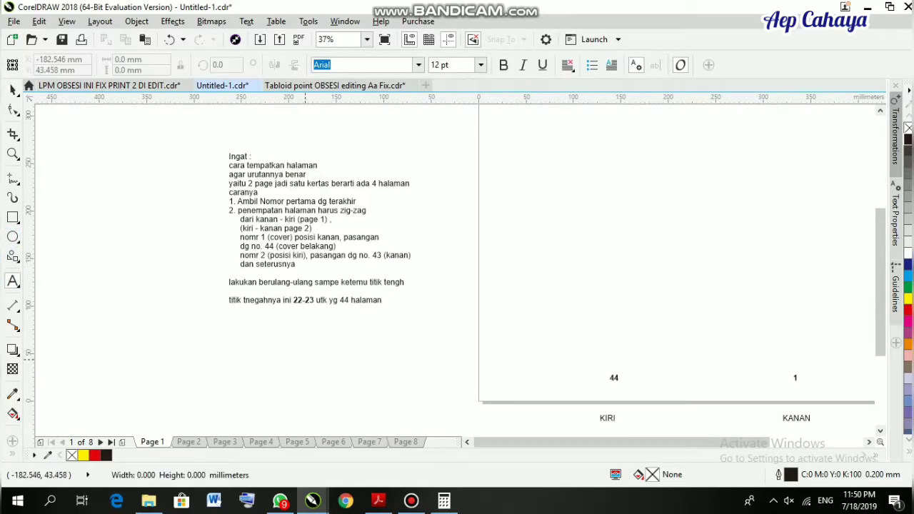
pyautogui.write('langsung')
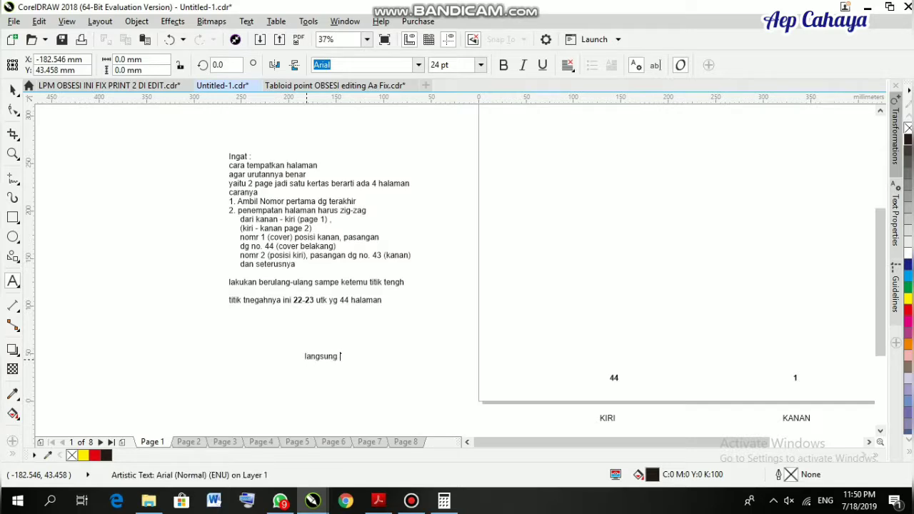
pyautogui.write(' praktek agar lebuh paham')
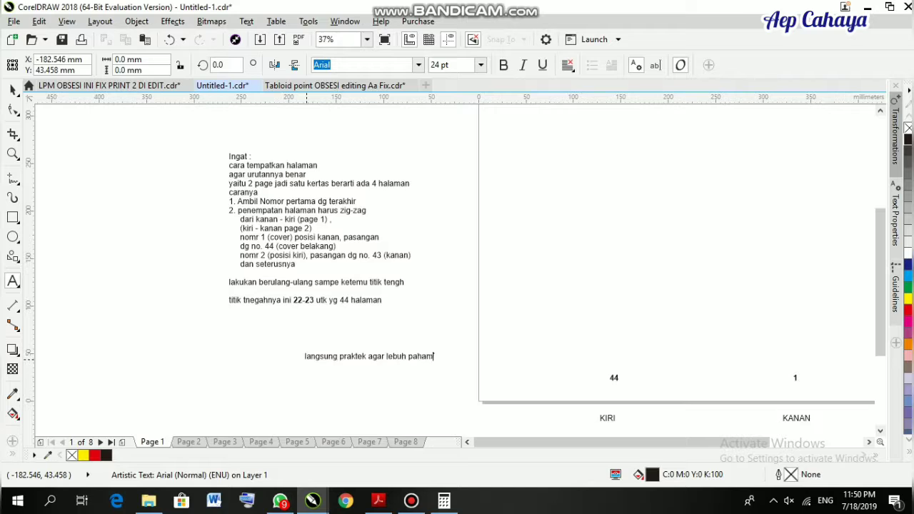
pyautogui.click(12, 90)
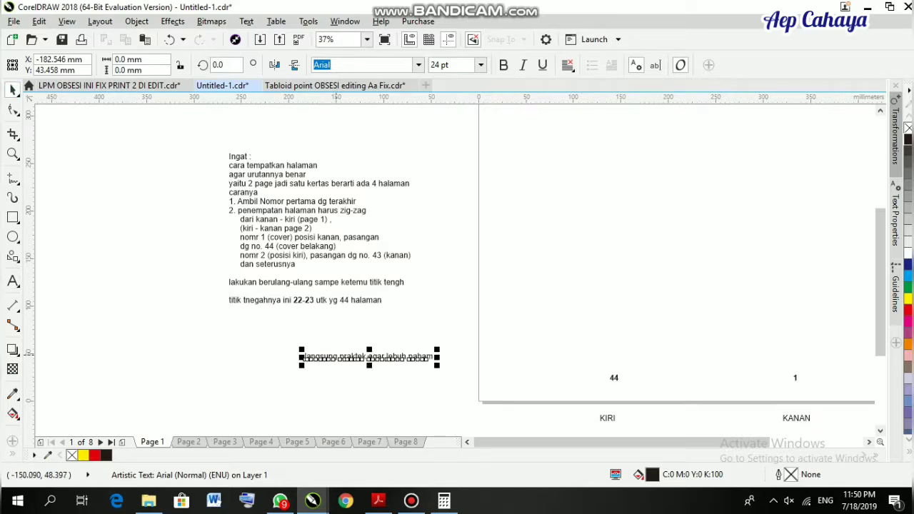
pyautogui.moveTo(335, 355); pyautogui.dragTo(308, 336)
# Copy the cover spread from page 1 of the LPM OBSESI document into page 1 of Untitled-1.cdr, above numbers 44 and 1
pyautogui.click(109, 85)
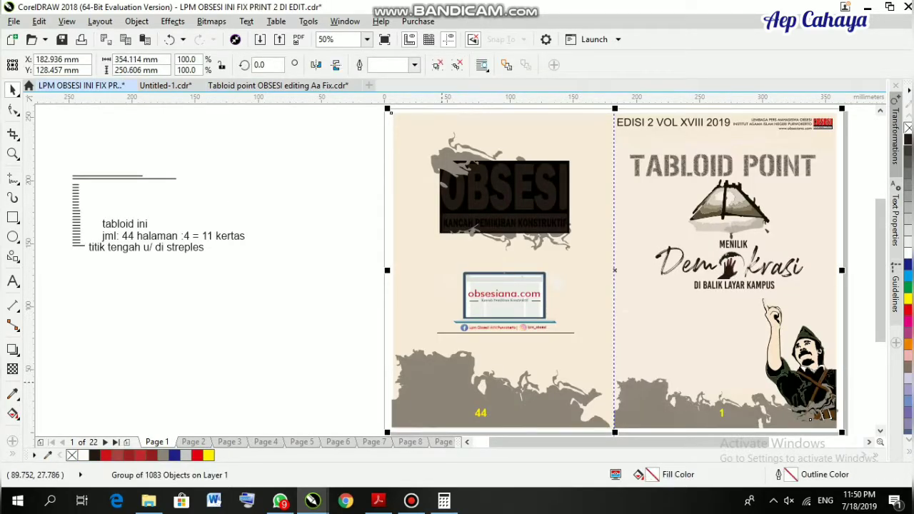
pyautogui.click(165, 85)
pyautogui.hotkey('ctrl', 'v')
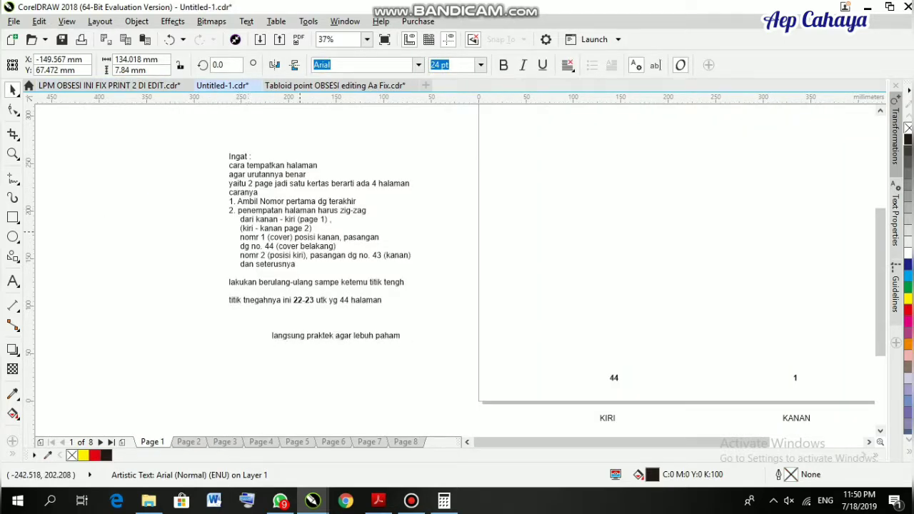
pyautogui.moveTo(646, 309); pyautogui.dragTo(408, 309)
pyautogui.click(736, 290)
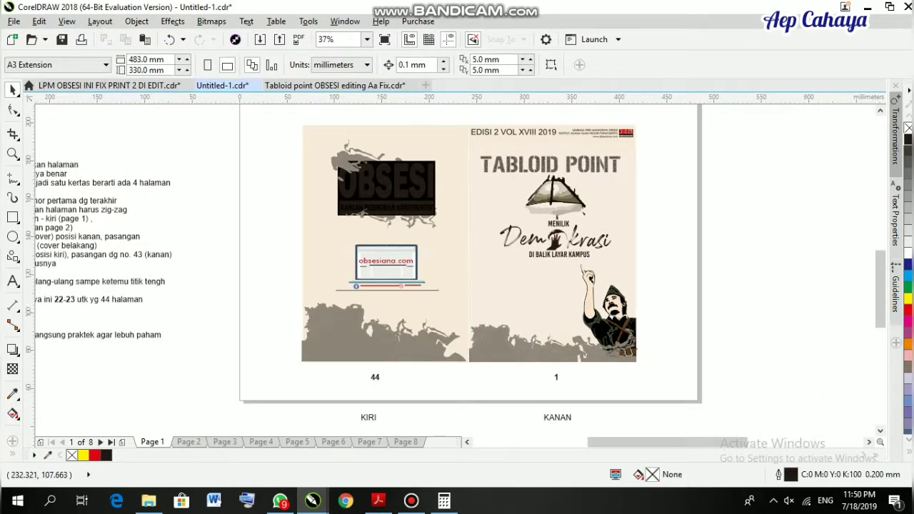
pyautogui.scroll(1, 460, 298)
pyautogui.scroll(-1, 454, 293)
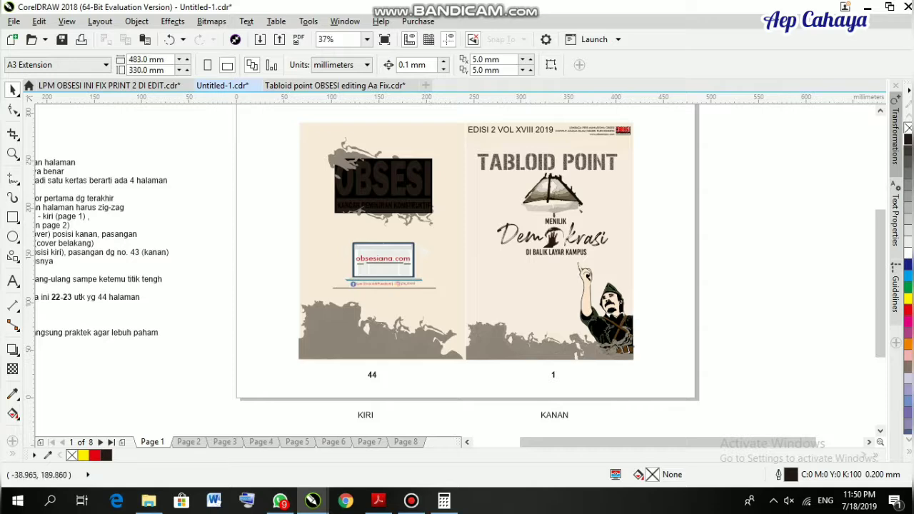
# Copy the black Dapur Redaksi page from page 2 of the LPM OBSESI document onto page 2 of Untitled-1.cdr, above number 2
pyautogui.click(106, 86)
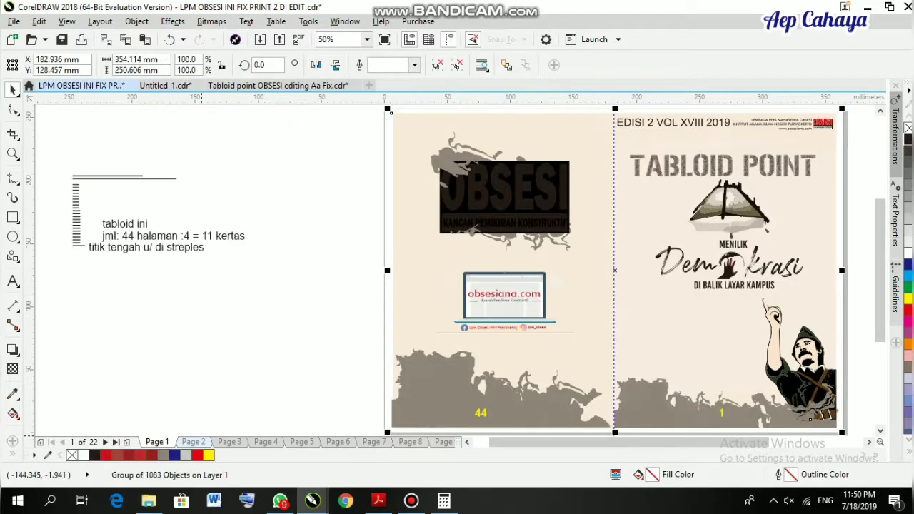
pyautogui.click(193, 442)
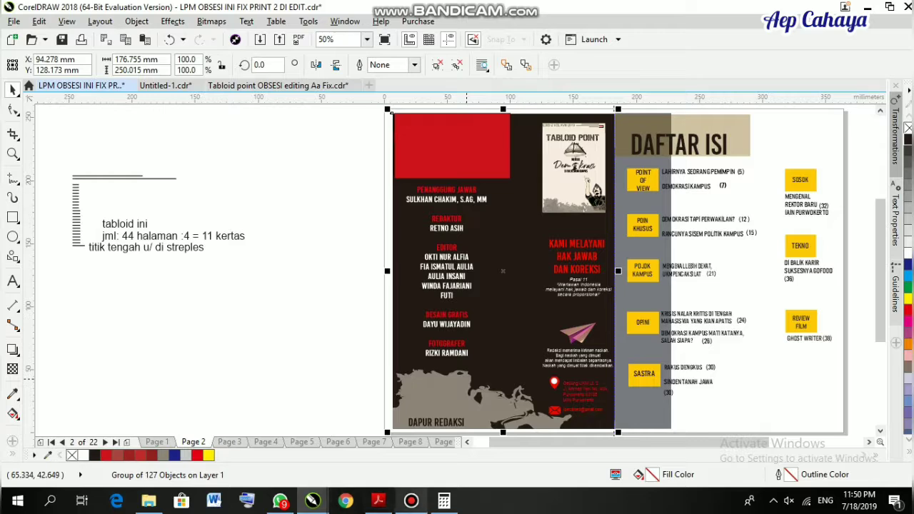
pyautogui.moveTo(412, 501)
pyautogui.moveTo(411, 468)
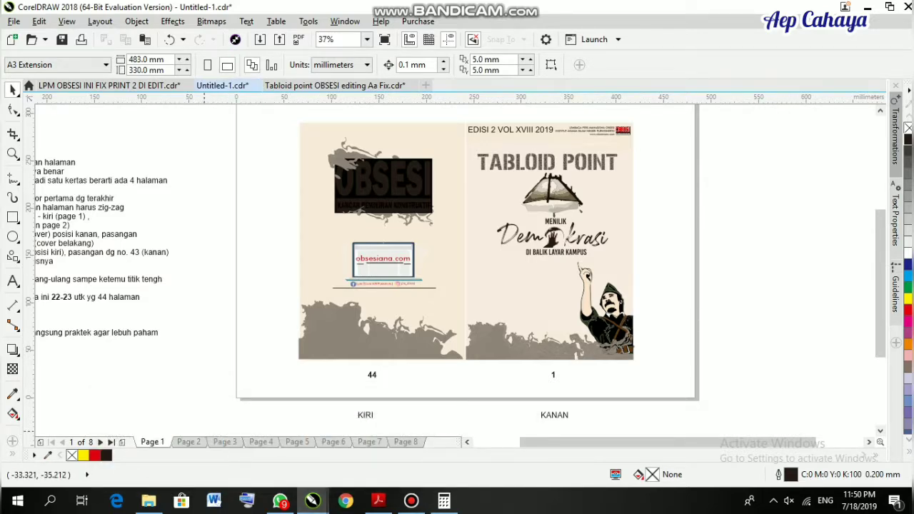
pyautogui.click(189, 442)
pyautogui.hotkey('ctrl', 'v')
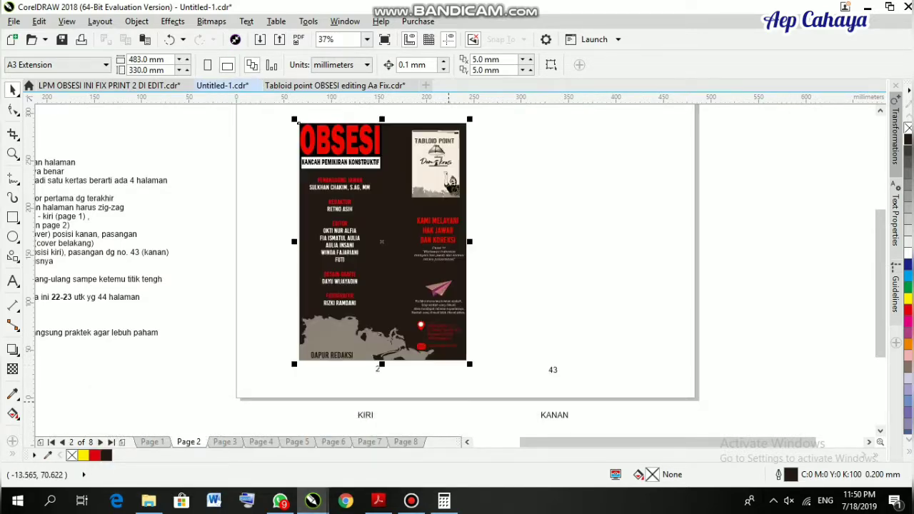
pyautogui.click(223, 330)
pyautogui.moveTo(393, 402); pyautogui.dragTo(376, 355)
pyautogui.scroll(1, 345, 370)
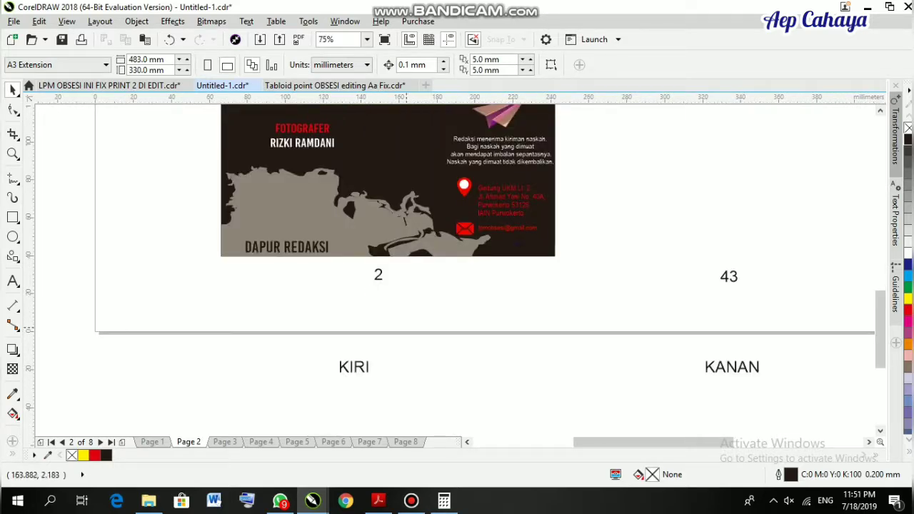
pyautogui.scroll(-1, 381, 276)
pyautogui.press('F4')
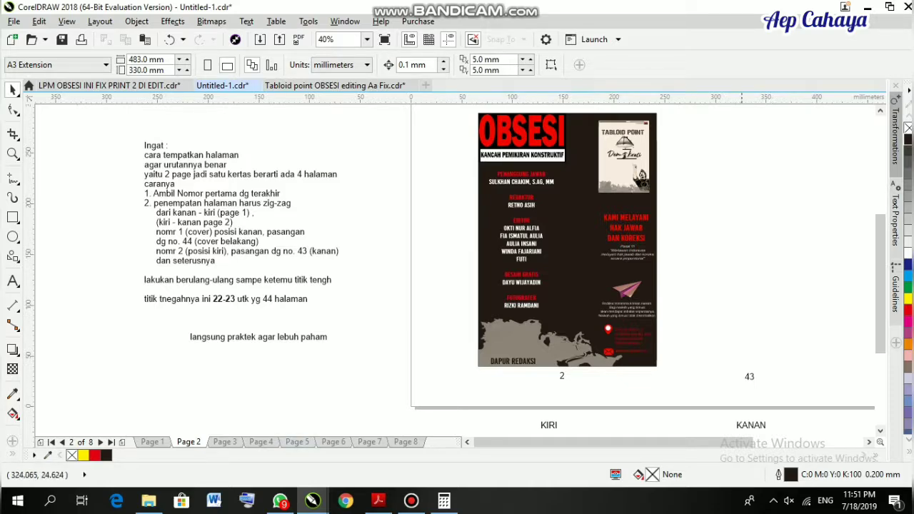
# Copy the right-hand Galeri Wisuda page from the LPM OBSESI document's last page onto page 2 of Untitled-1.cdr, above number 43
pyautogui.click(107, 85)
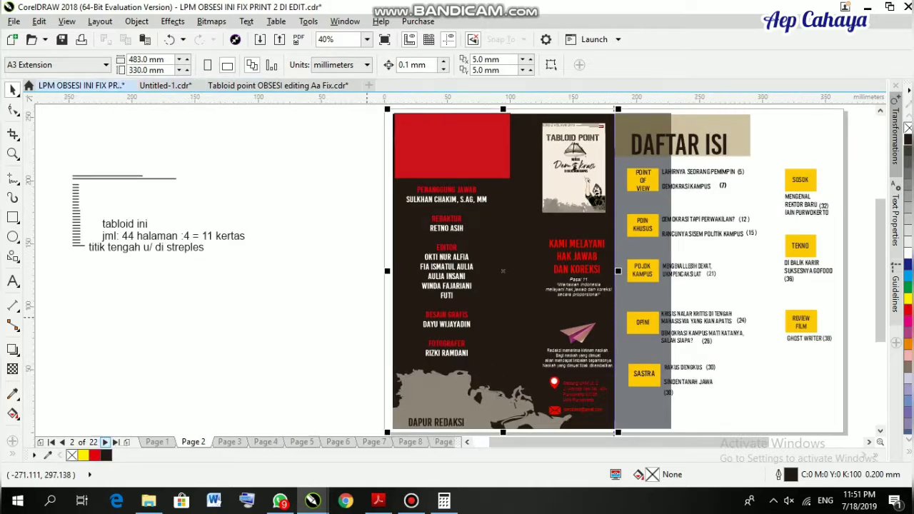
pyautogui.click(115, 442)
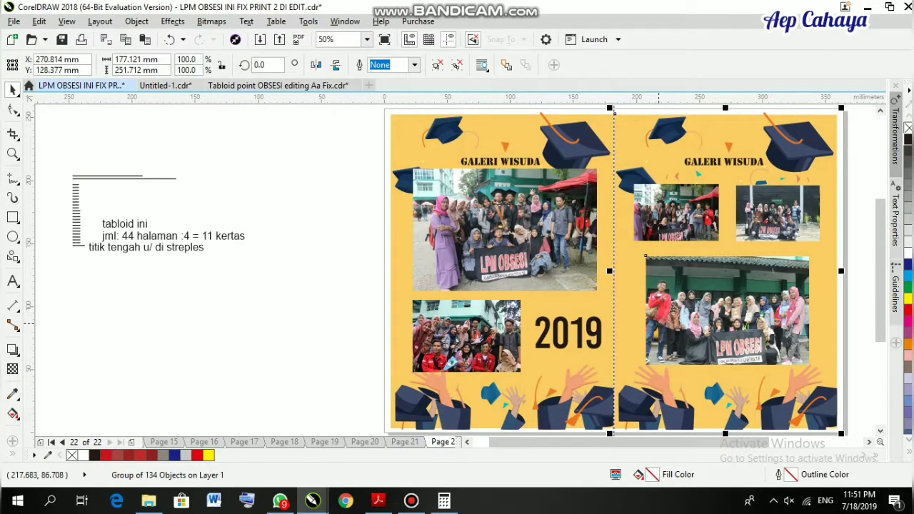
pyautogui.click(164, 85)
pyautogui.hotkey('ctrl', 'v')
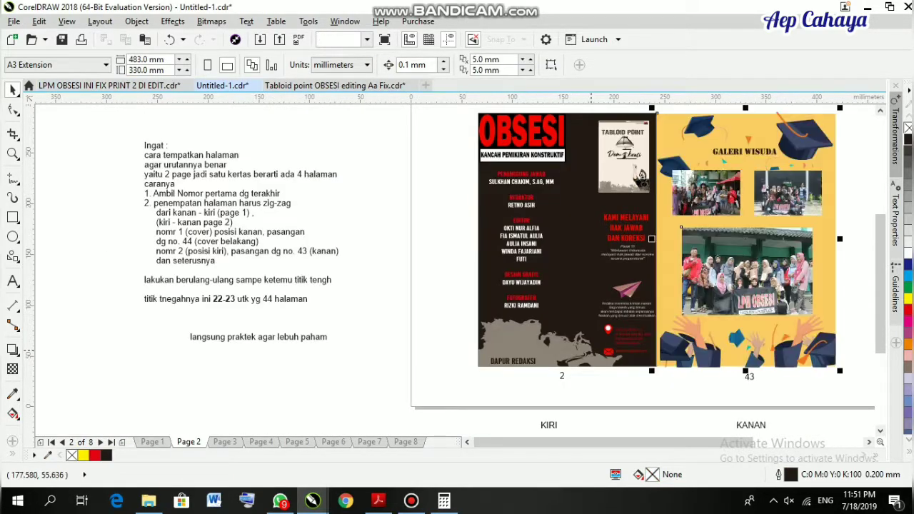
pyautogui.click(685, 388)
pyautogui.moveTo(681, 387); pyautogui.dragTo(526, 384)
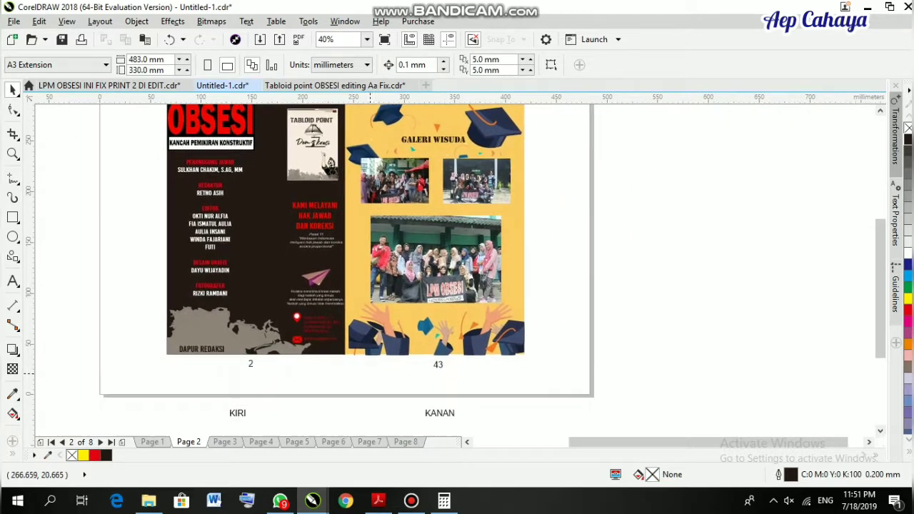
# Delete the existing Galeri Wisuda and Daftar Isi artwork from page 3 of Untitled-1.cdr, keeping the page numbers
pyautogui.click(224, 442)
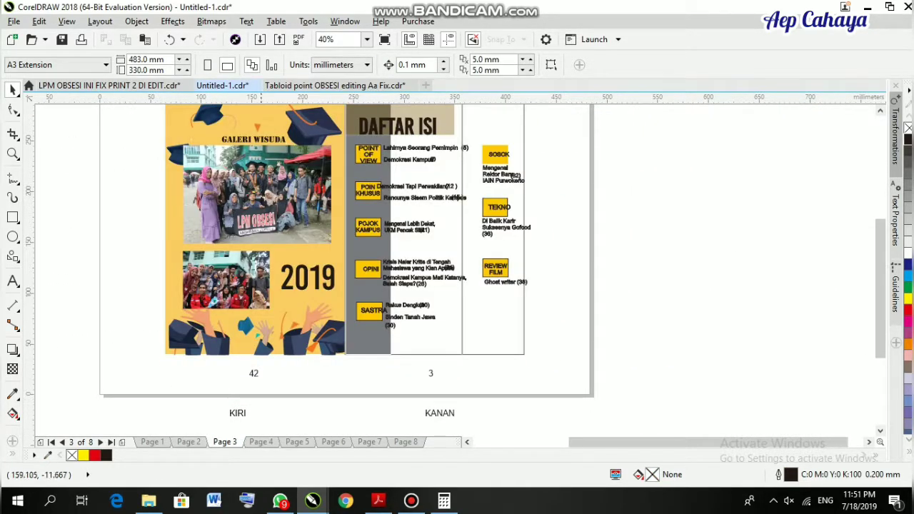
pyautogui.click(302, 311)
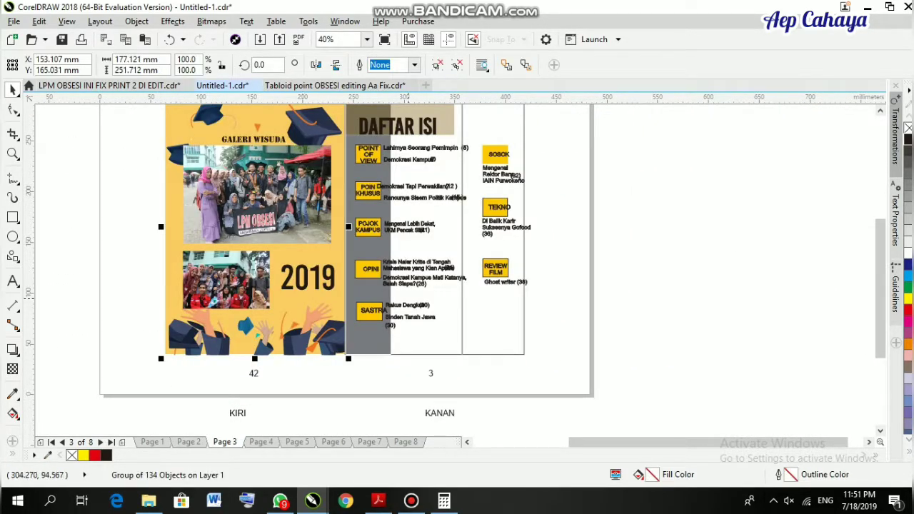
pyautogui.click(191, 416)
pyautogui.click(260, 442)
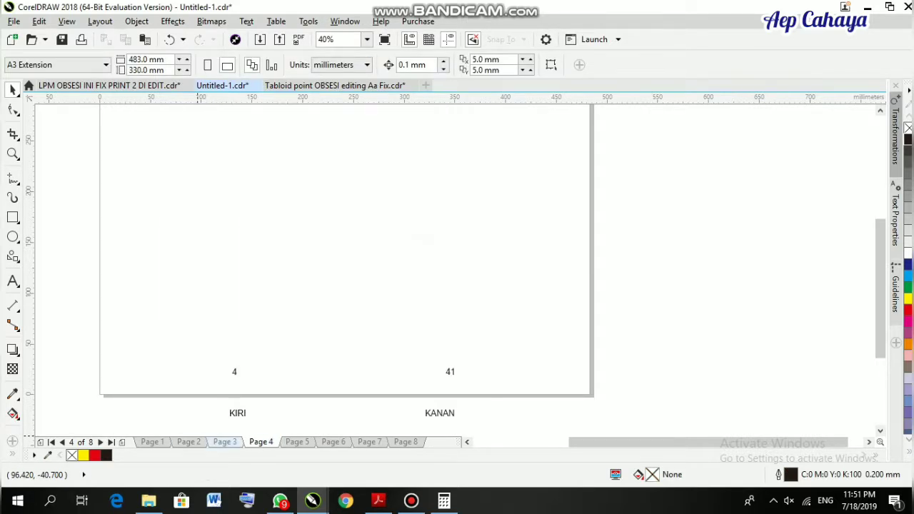
pyautogui.click(225, 442)
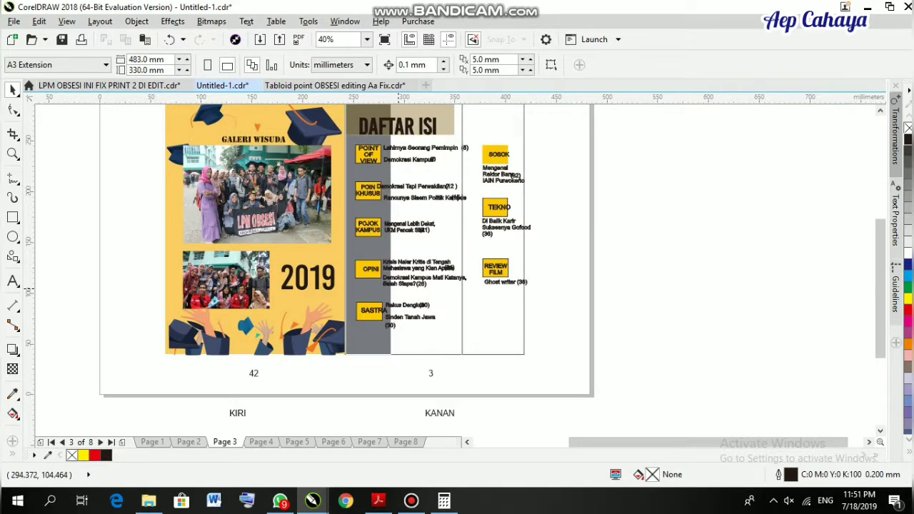
pyautogui.click(340, 314)
pyautogui.press('Delete')
pyautogui.click(403, 286)
pyautogui.press('Delete')
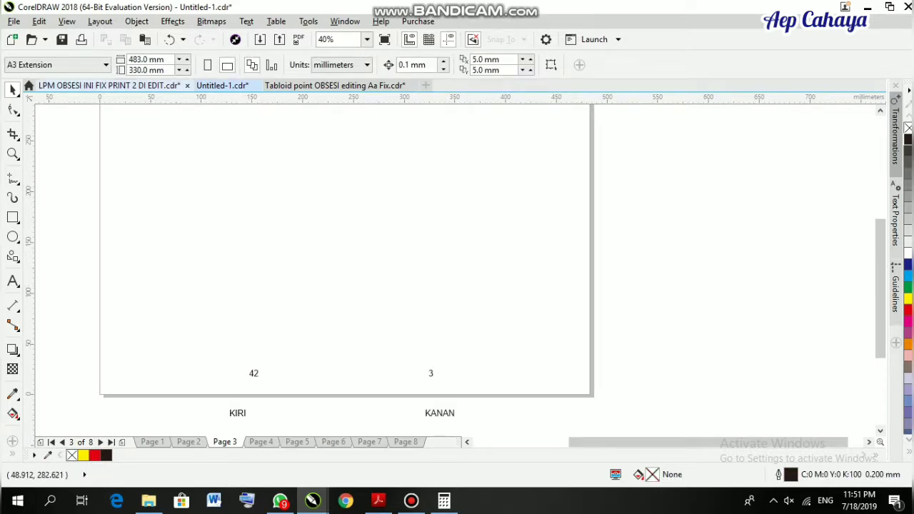
# Copy the Daftar Isi page from page 2 of the LPM OBSESI document onto page 3 of Untitled-1.cdr, above number 3
pyautogui.click(134, 86)
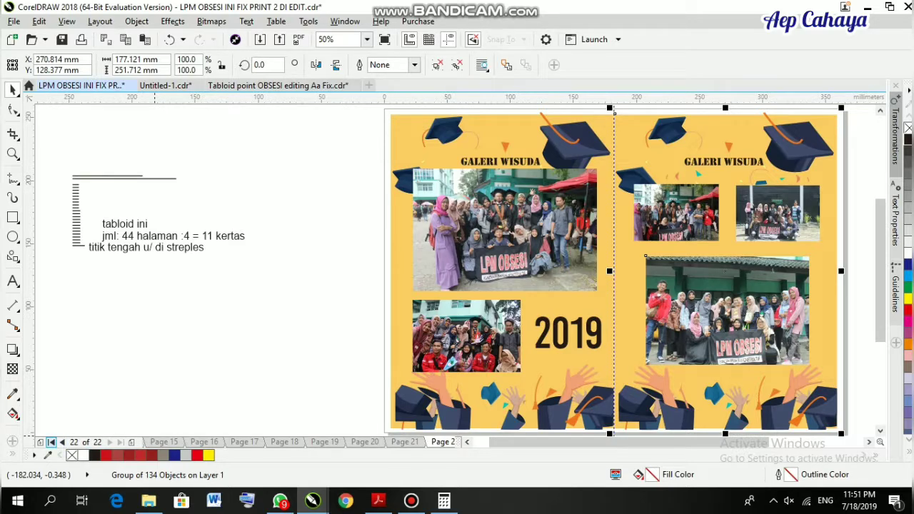
pyautogui.click(51, 442)
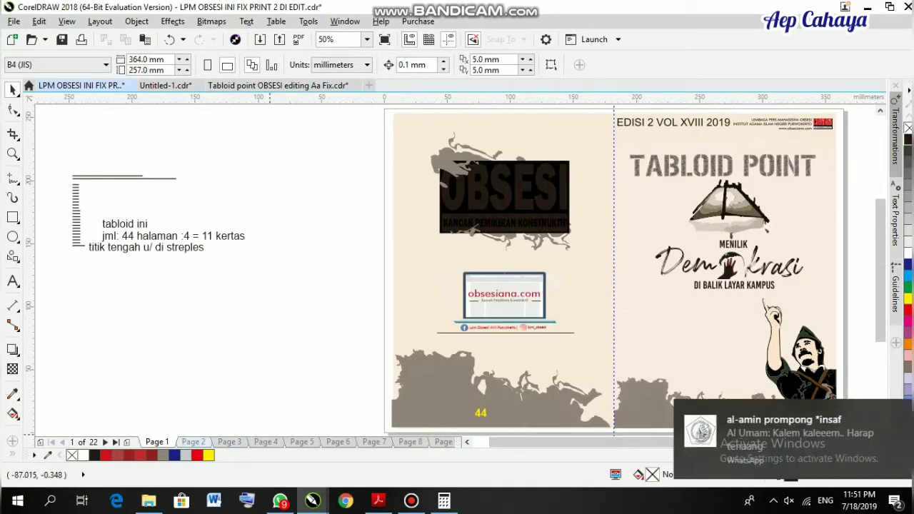
pyautogui.click(193, 442)
pyautogui.click(893, 412)
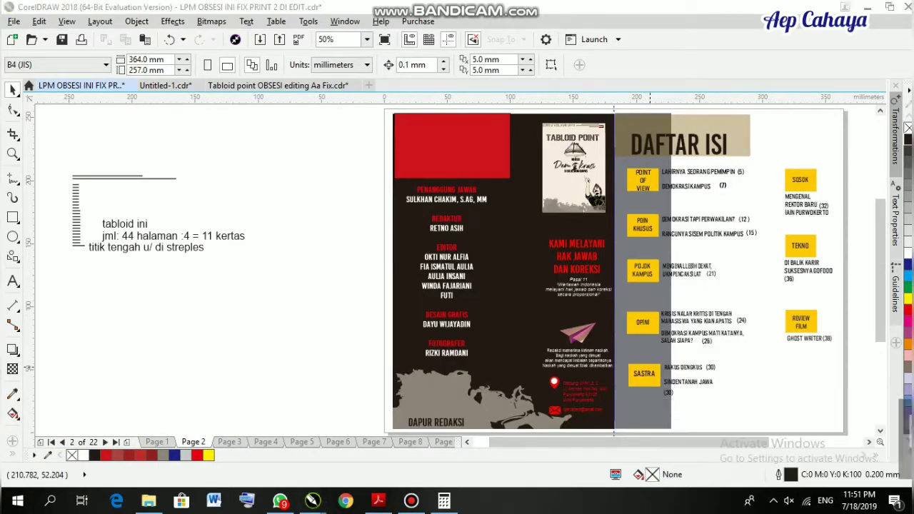
pyautogui.moveTo(553, 388); pyautogui.dragTo(345, 343)
pyautogui.moveTo(405, 388); pyautogui.dragTo(381, 382)
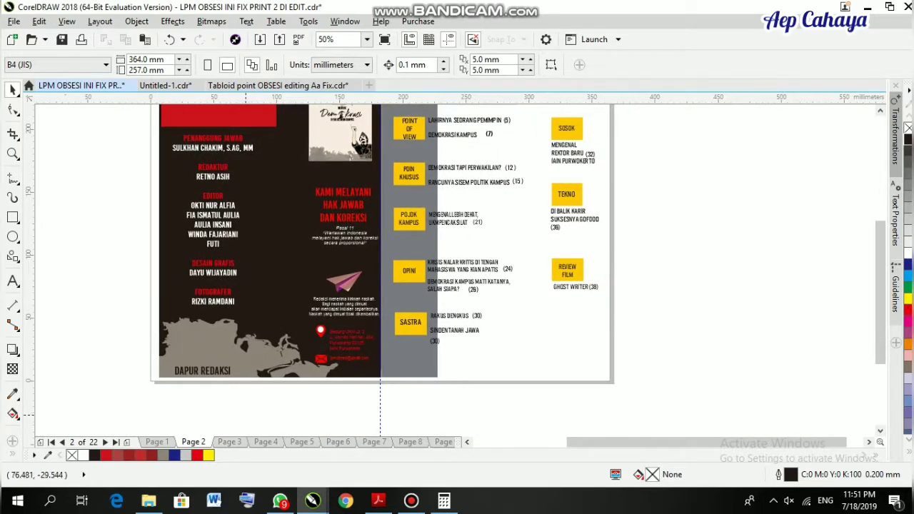
pyautogui.click(380, 382)
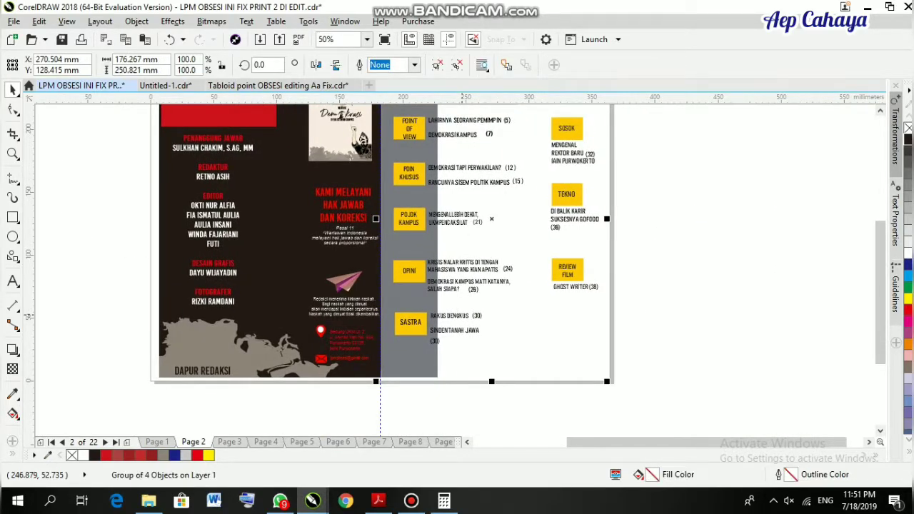
pyautogui.click(165, 85)
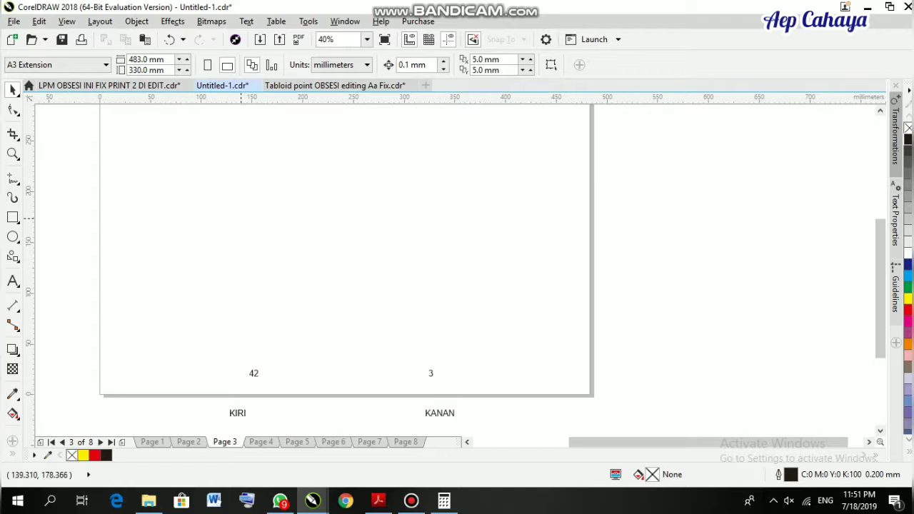
pyautogui.hotkey('ctrl', 'v')
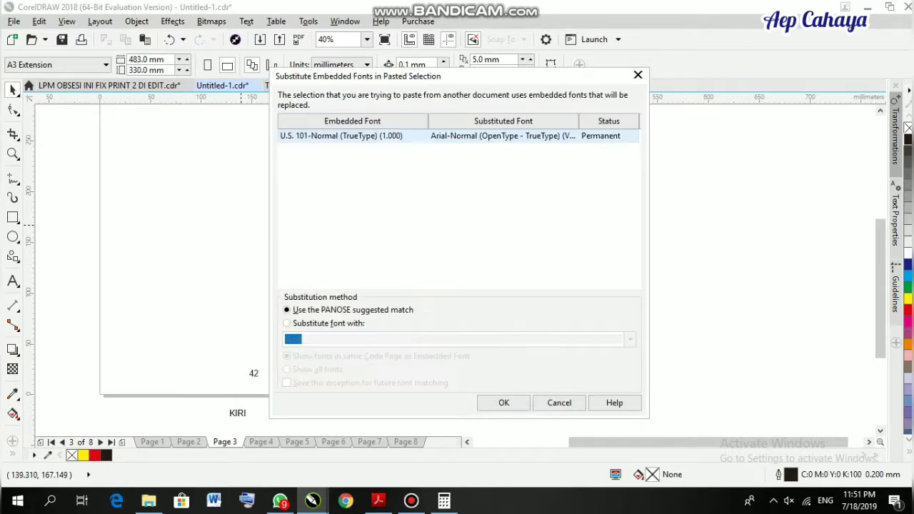
pyautogui.click(503, 402)
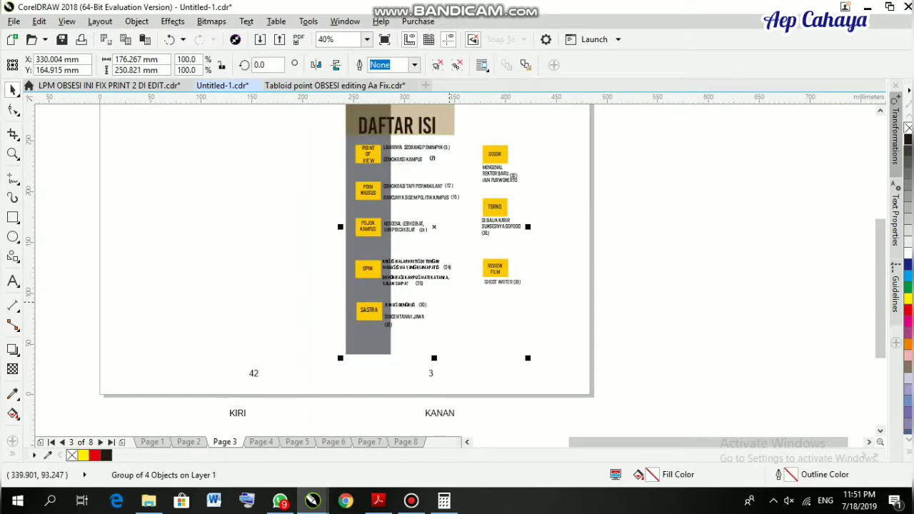
pyautogui.click(337, 326)
pyautogui.moveTo(342, 282); pyautogui.dragTo(359, 297)
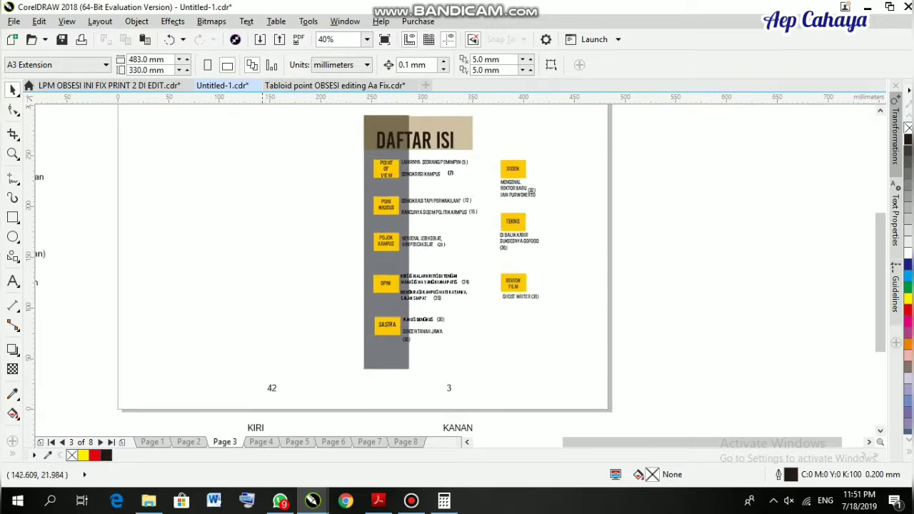
# Copy the Galeri Wisuda page with the 2019 text from the LPM OBSESI document's last page onto page 3 of Untitled-1.cdr, above number 42
pyautogui.click(109, 86)
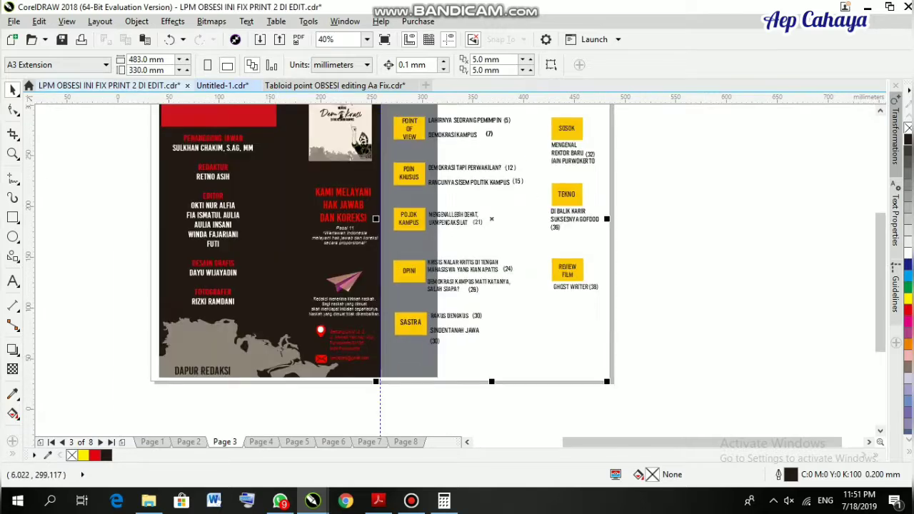
pyautogui.click(118, 442)
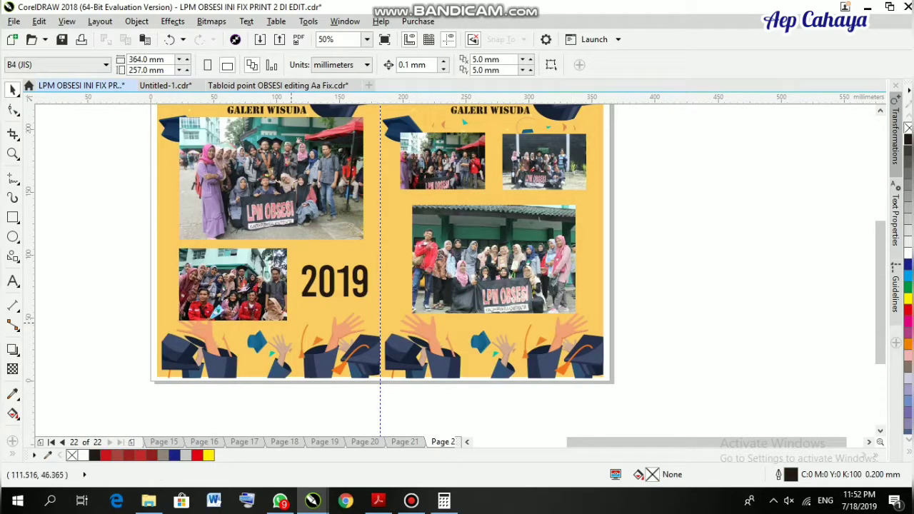
pyautogui.click(291, 322)
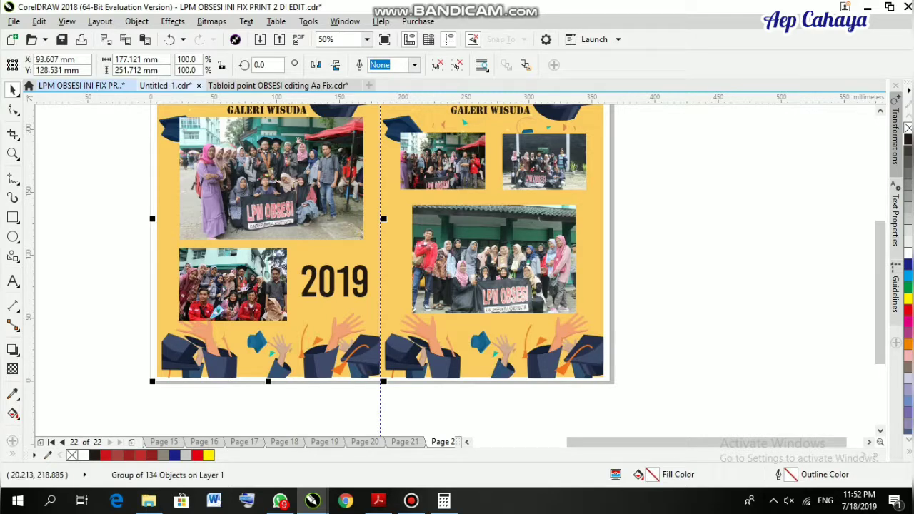
pyautogui.click(165, 85)
pyautogui.hotkey('ctrl', 'v')
pyautogui.click(143, 321)
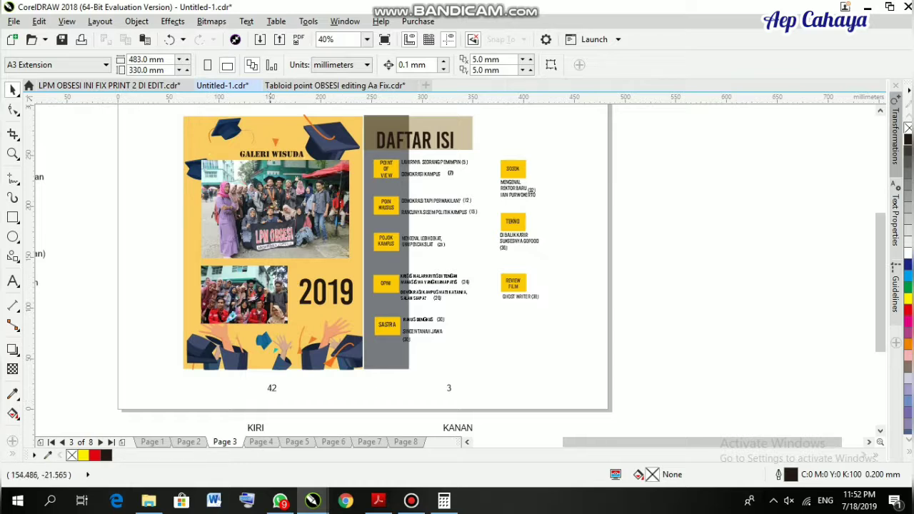
# Copy the grey Dari Redaksi page, numbered 4, from page 3 of the LPM OBSESI document
pyautogui.click(262, 442)
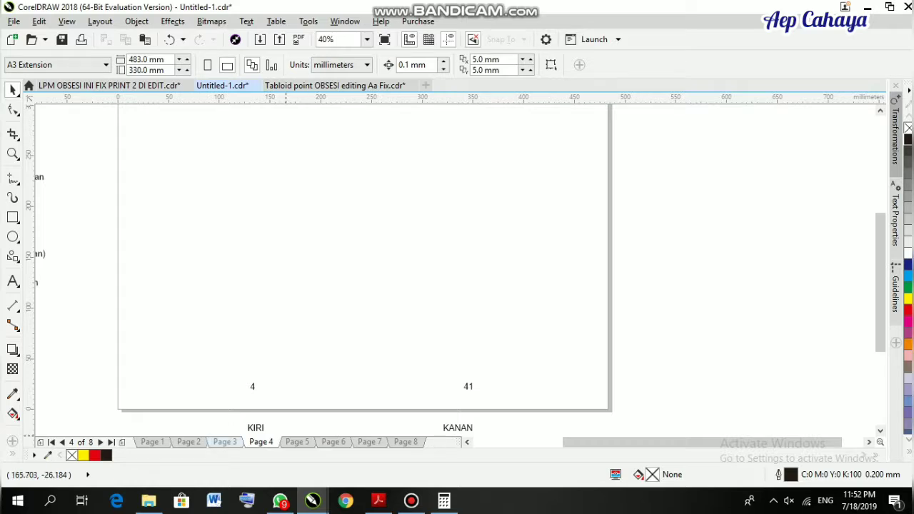
pyautogui.click(225, 441)
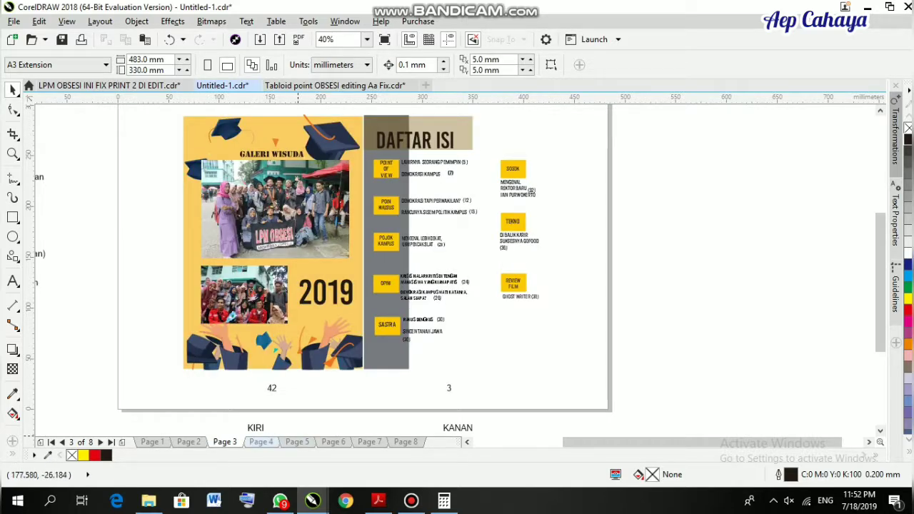
pyautogui.click(262, 441)
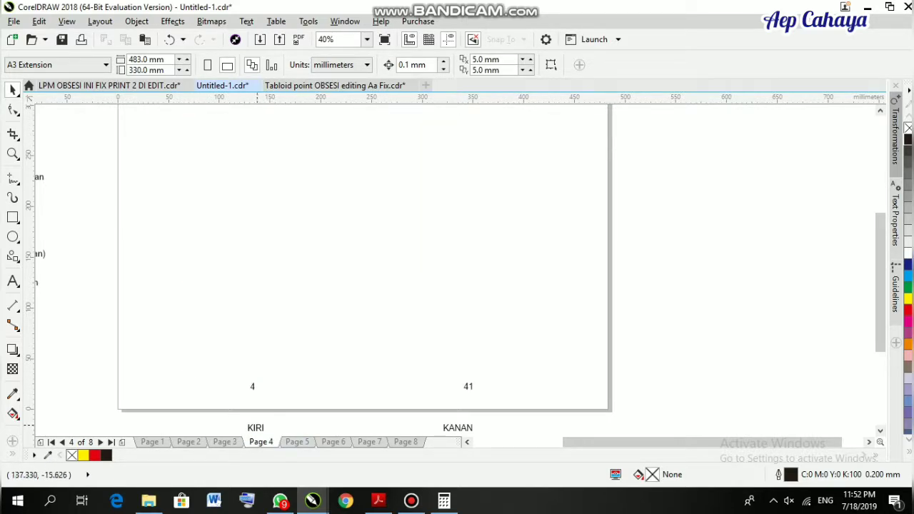
pyautogui.click(107, 85)
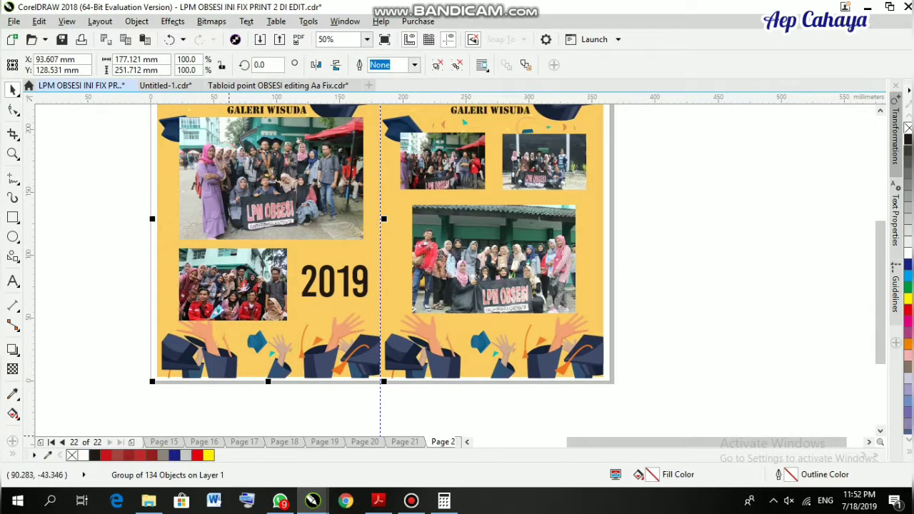
pyautogui.click(51, 441)
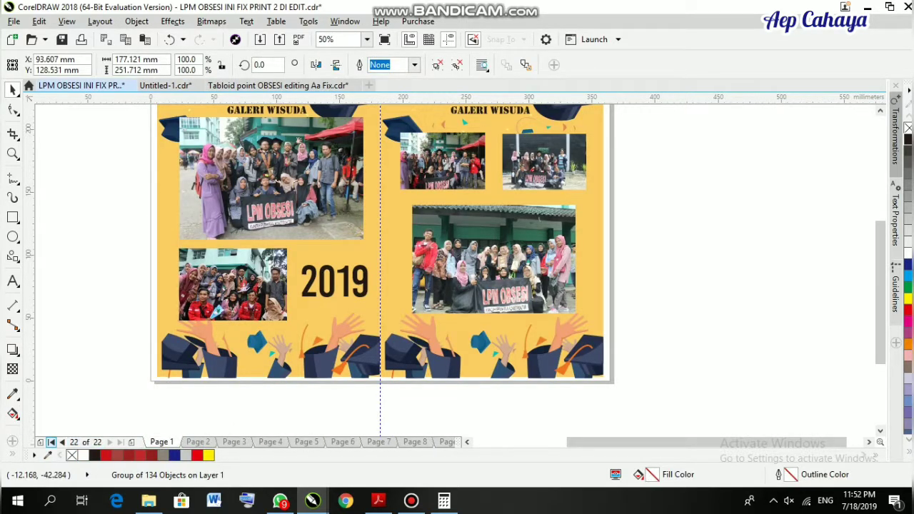
pyautogui.click(194, 442)
pyautogui.click(229, 441)
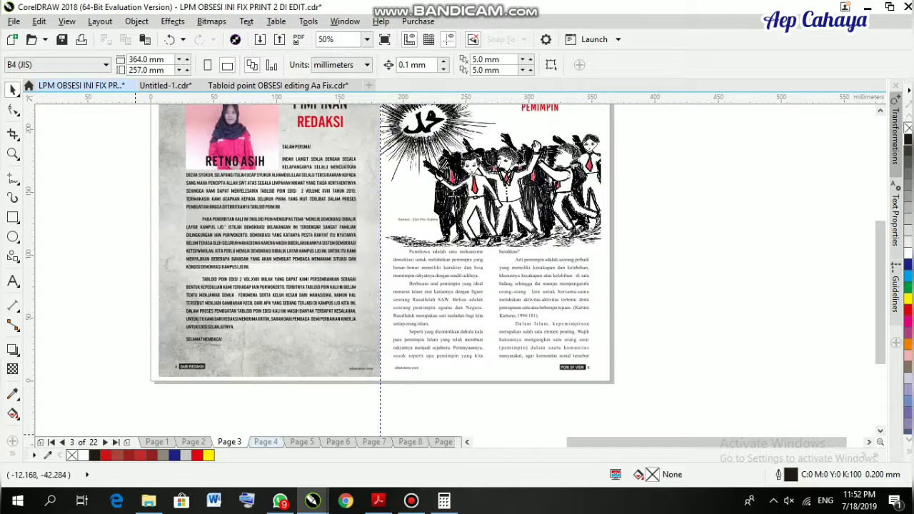
pyautogui.click(265, 441)
pyautogui.click(229, 441)
pyautogui.scroll(2, 179, 377)
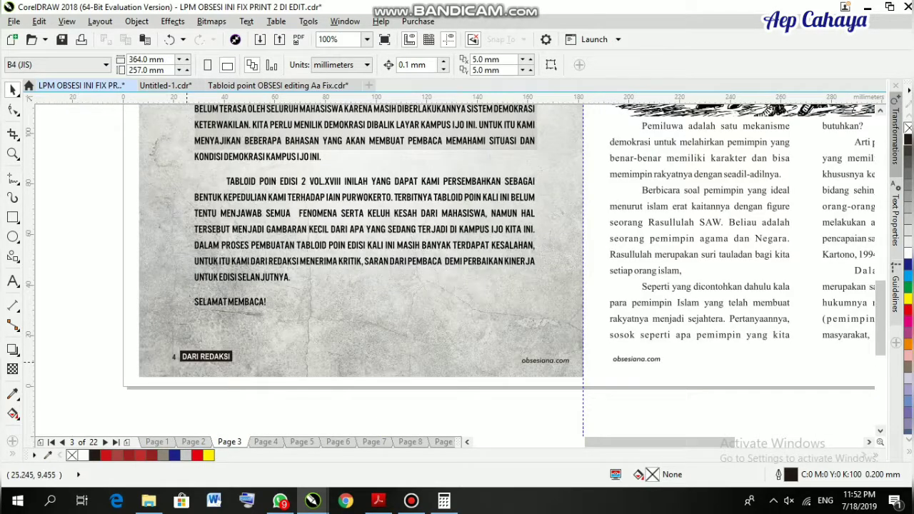
pyautogui.scroll(-2, 184, 360)
pyautogui.click(183, 359)
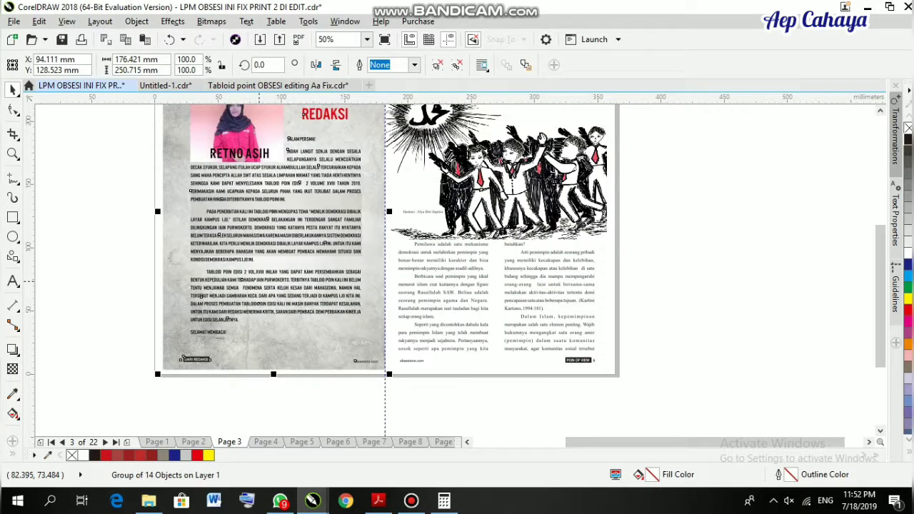
# Paste the Dari Redaksi page onto page 4 of Untitled-1.cdr, above number 4, and check its printed page number
pyautogui.click(279, 85)
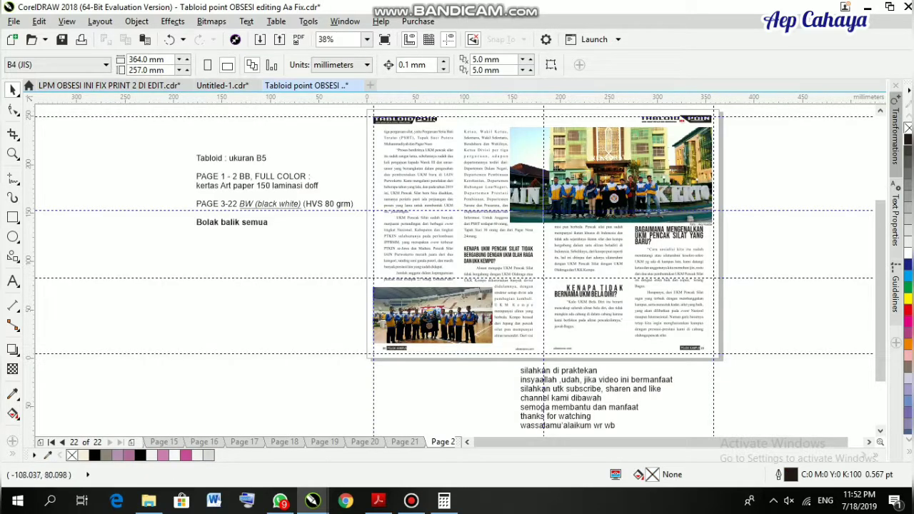
pyautogui.hotkey('ctrl', 'Tab')
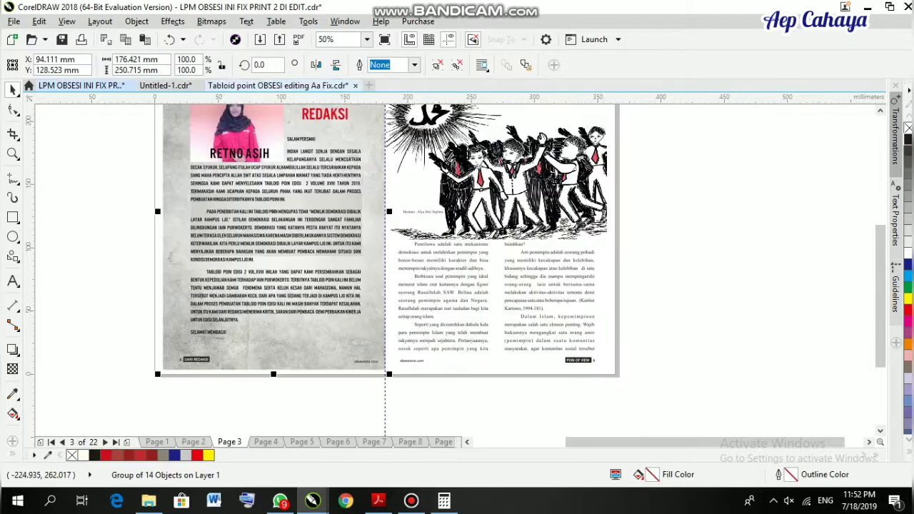
pyautogui.hotkey('ctrl', 'Tab')
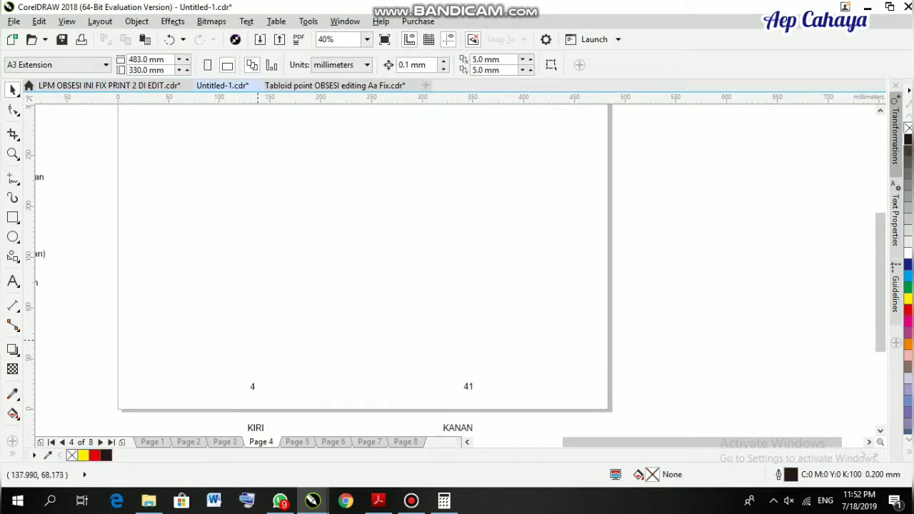
pyautogui.hotkey('ctrl', 'v')
pyautogui.scroll(2, 214, 373)
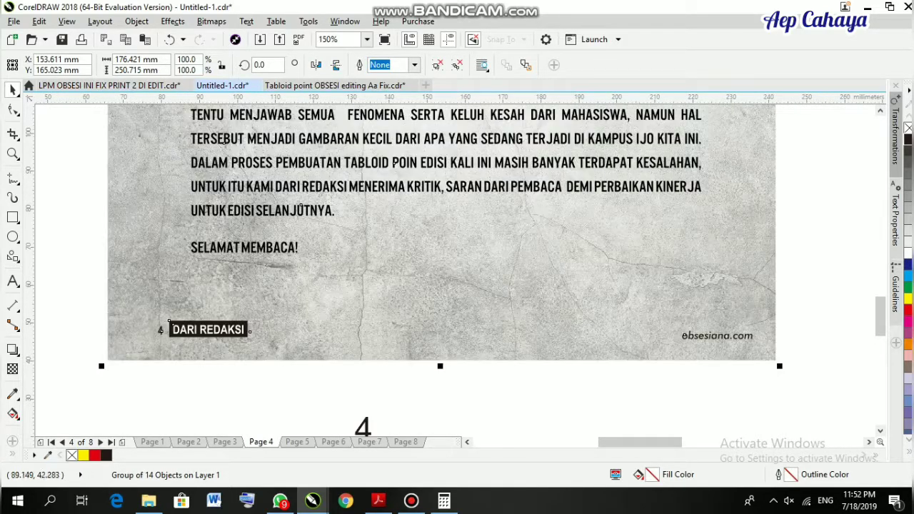
pyautogui.click(161, 331)
pyautogui.press('Escape')
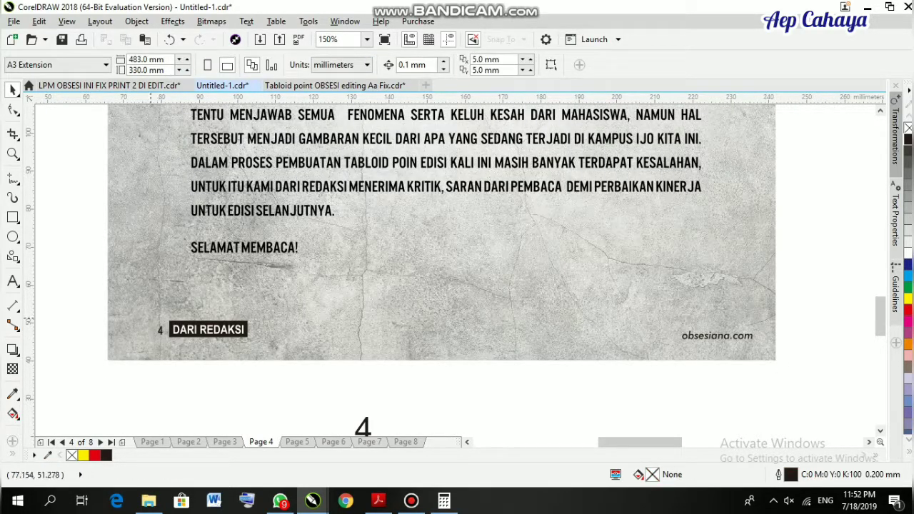
pyautogui.scroll(-3, 214, 332)
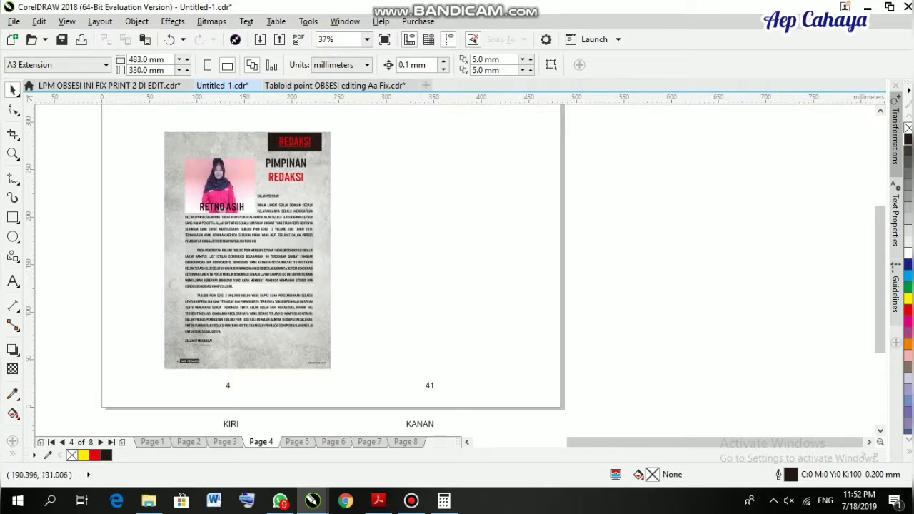
# Copy the Kind Cheesetea advertisement page from page 21 of the LPM OBSESI document
pyautogui.click(107, 85)
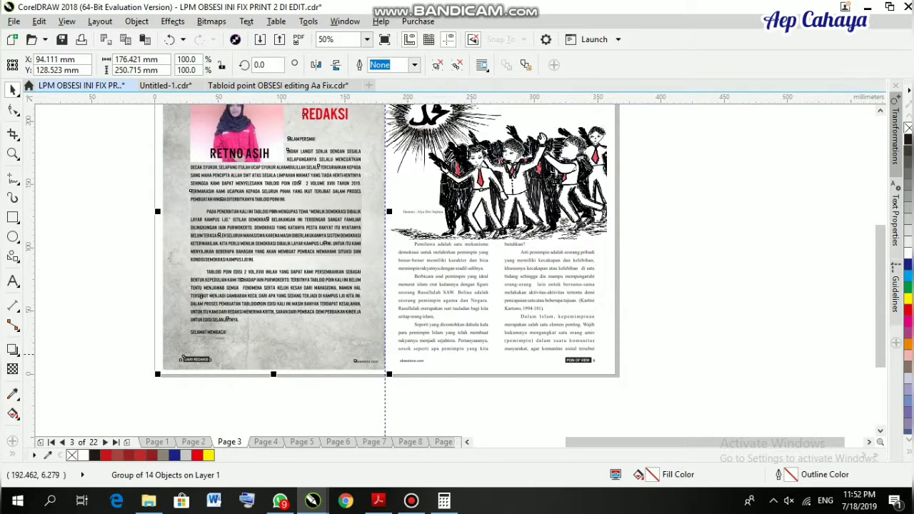
pyautogui.press('Escape')
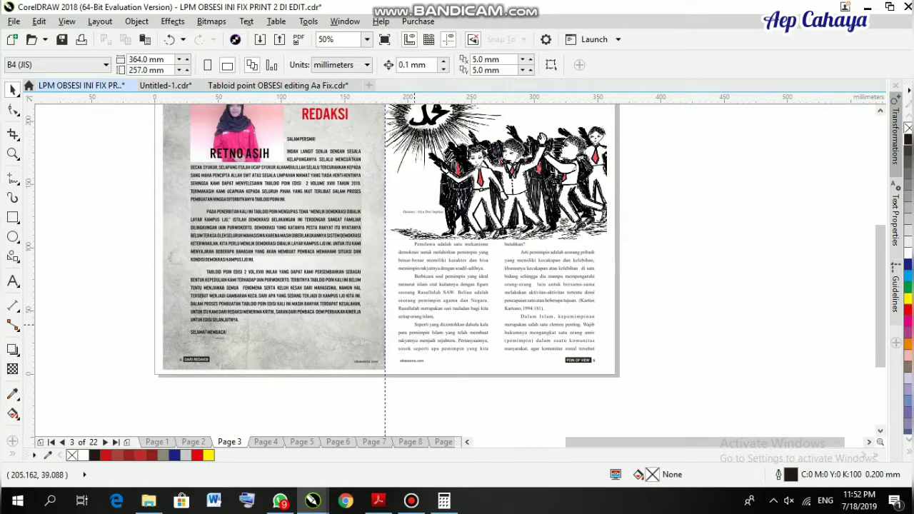
pyautogui.click(105, 442)
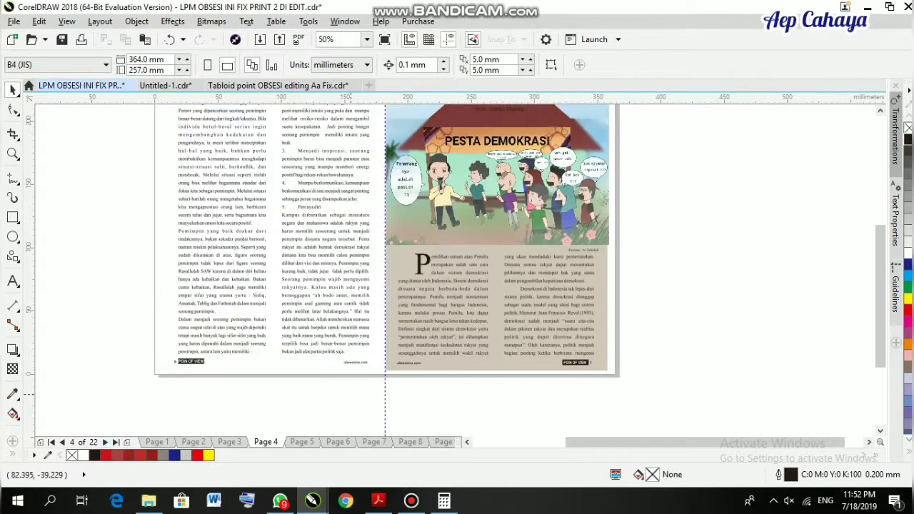
pyautogui.click(115, 442)
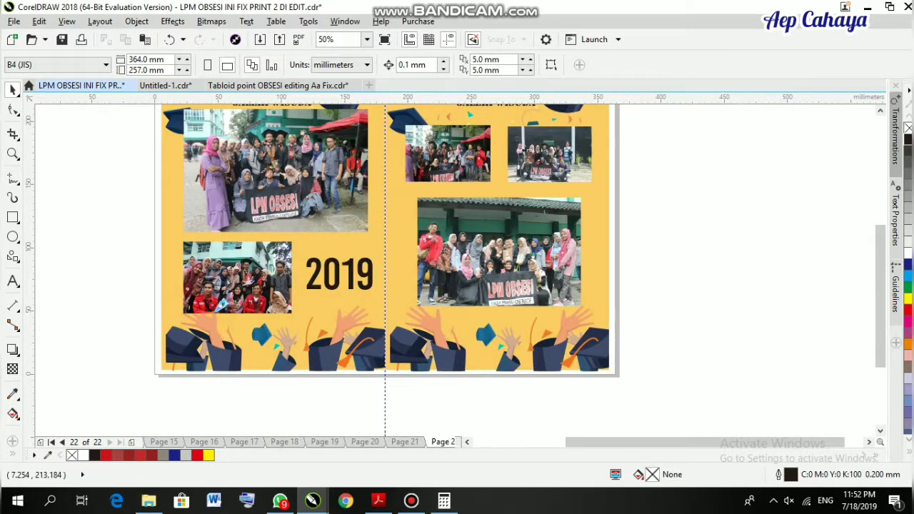
pyautogui.click(165, 85)
pyautogui.click(81, 85)
pyautogui.click(404, 442)
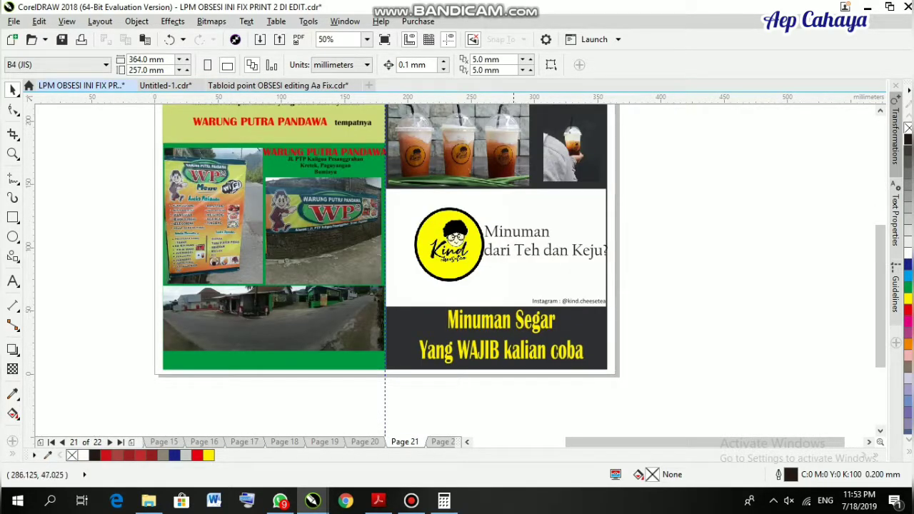
pyautogui.click(502, 299)
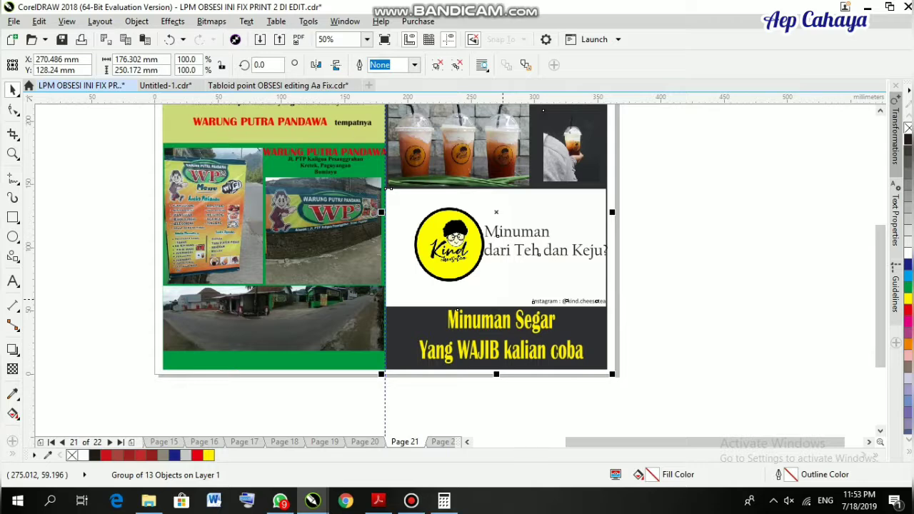
# Paste the Kind Cheesetea page onto page 4 of Untitled-1.cdr, above number 41
pyautogui.click(165, 85)
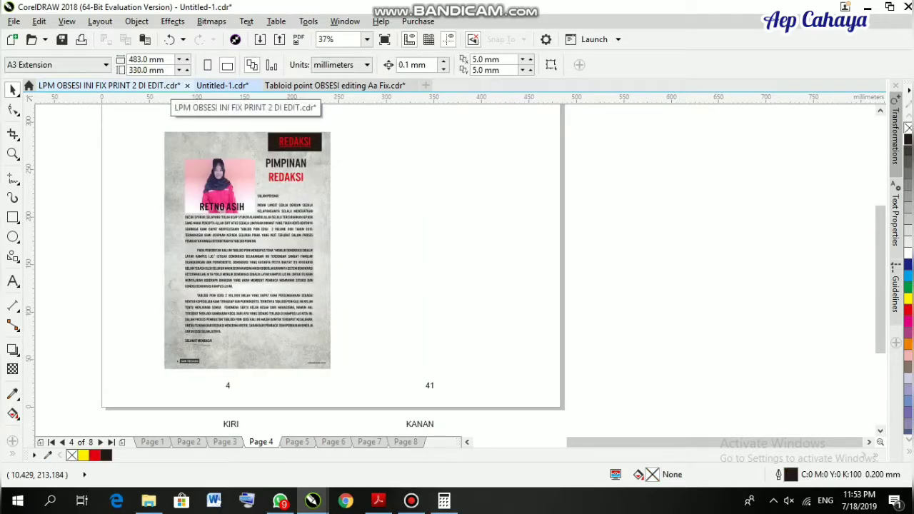
pyautogui.click(82, 85)
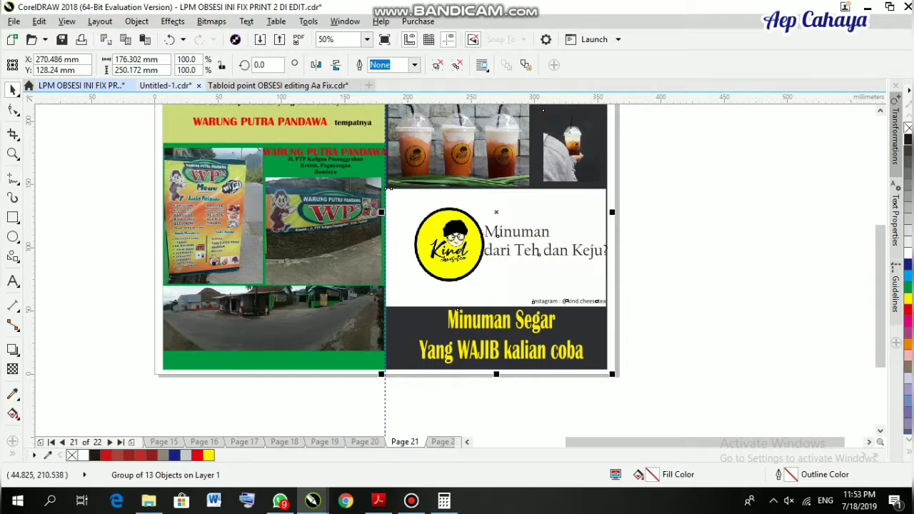
pyautogui.click(165, 85)
pyautogui.hotkey('ctrl', 'v')
pyautogui.click(133, 288)
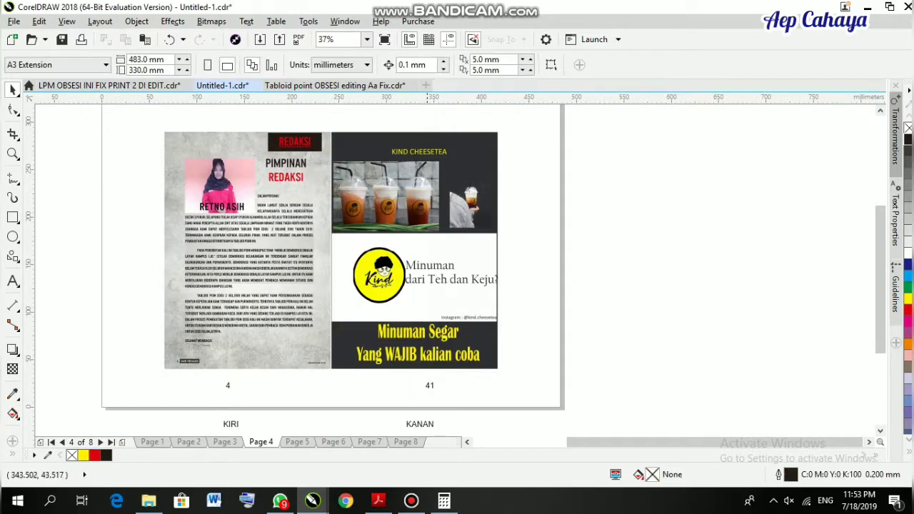
# Look back at page 4 of Untitled-1.cdr and open page 5, the sheet for numbers 40 and 5
pyautogui.click(297, 442)
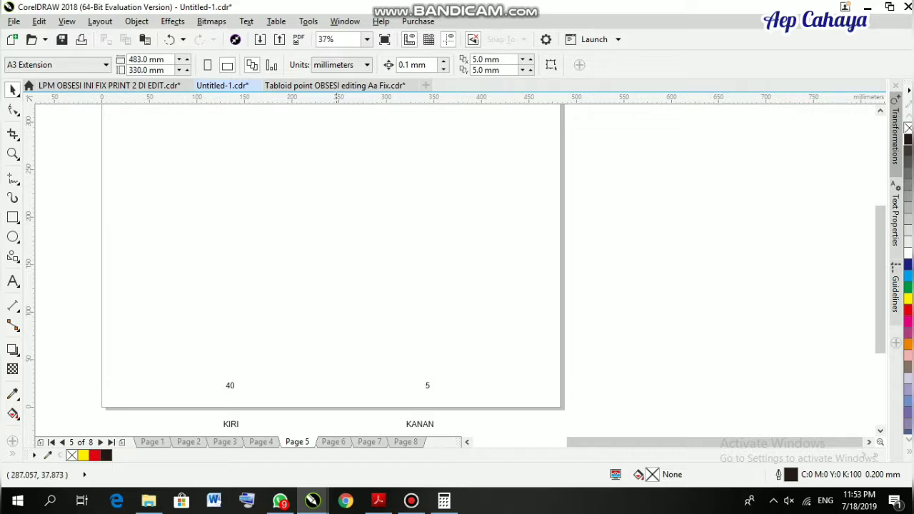
pyautogui.click(261, 442)
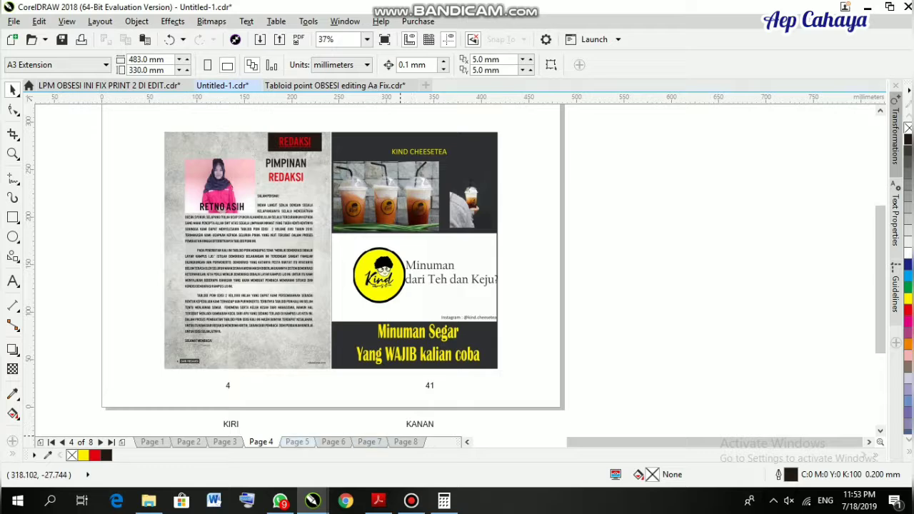
pyautogui.click(297, 442)
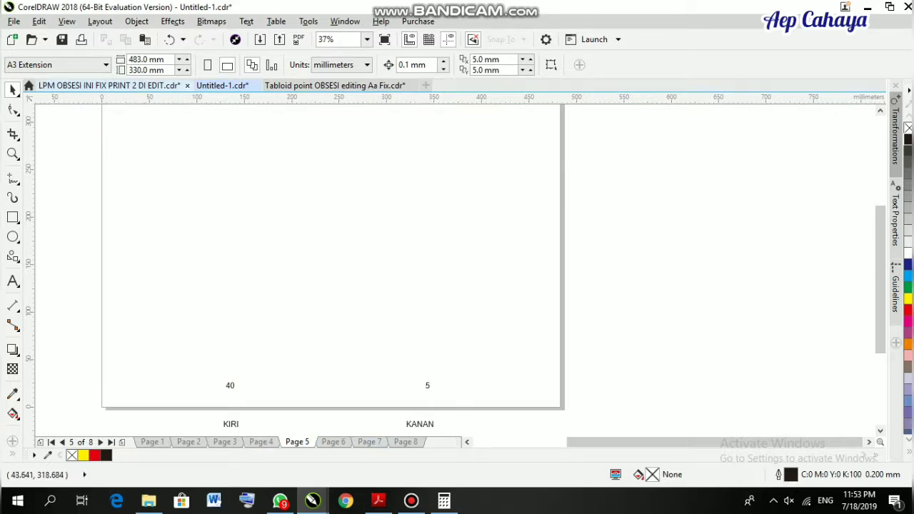
# Copy the Lahirnya Seorang Pemimpin page from page 3 of the LPM OBSESI document onto page 5 of Untitled-1.cdr, above number 5
pyautogui.click(107, 85)
pyautogui.click(62, 442)
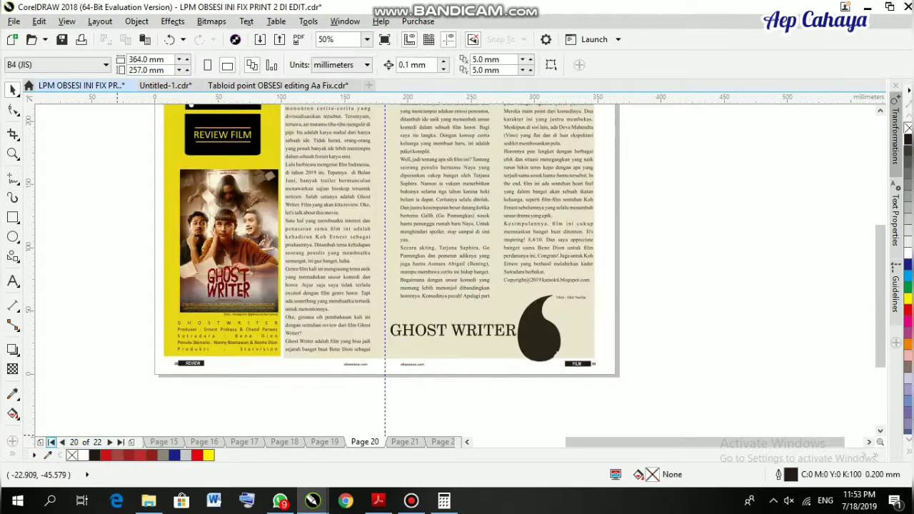
pyautogui.click(51, 442)
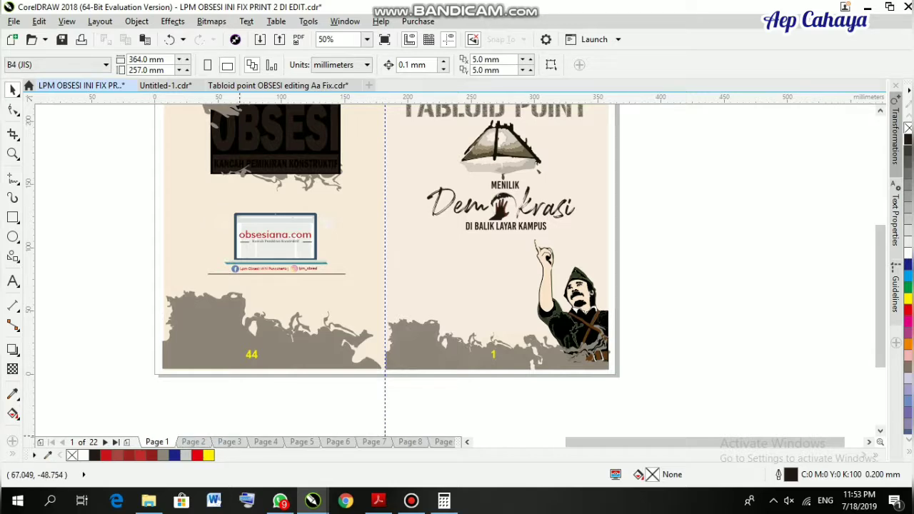
pyautogui.click(236, 442)
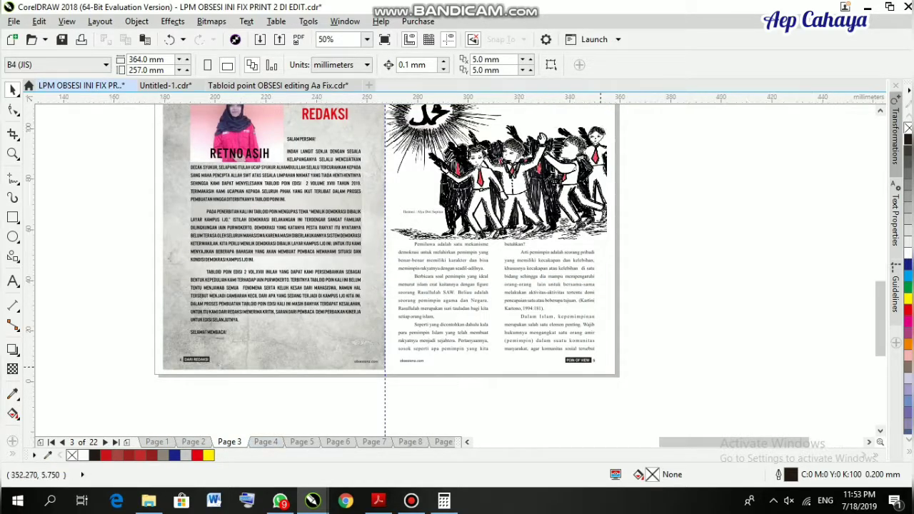
pyautogui.scroll(5, 591, 357)
pyautogui.scroll(-5, 524, 274)
pyautogui.scroll(2, 524, 275)
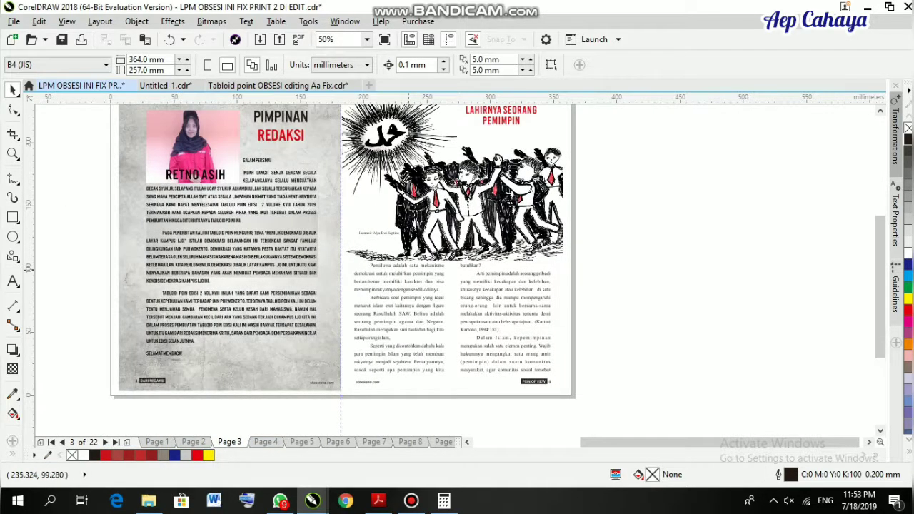
pyautogui.click(410, 290)
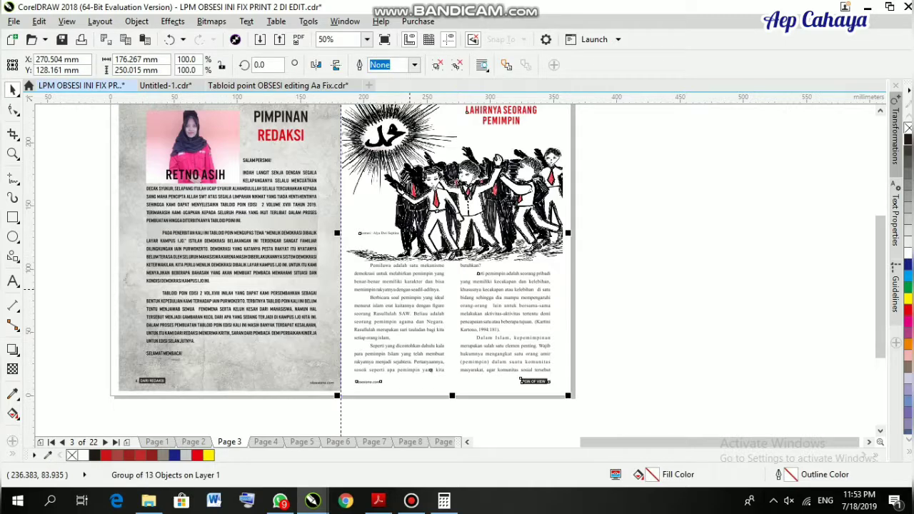
pyautogui.hotkey('ctrl', 'c')
pyautogui.click(164, 85)
pyautogui.hotkey('ctrl', 'v')
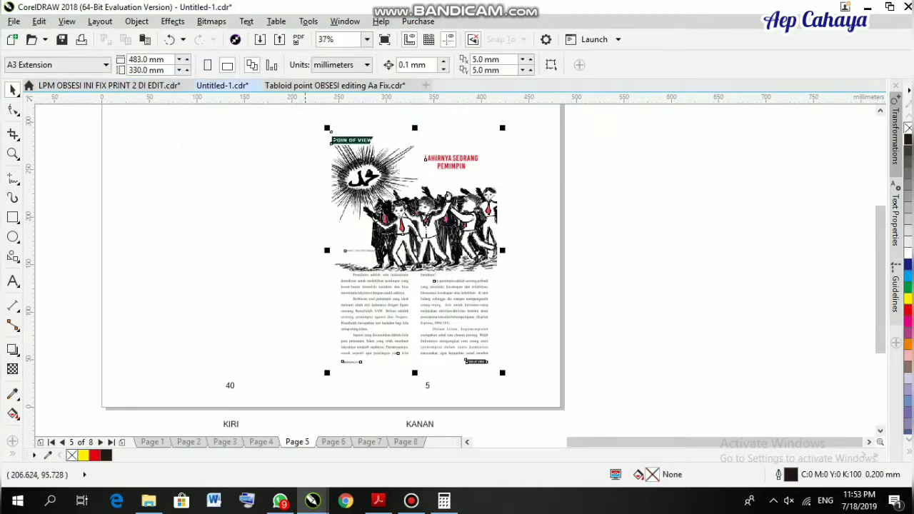
# Copy the Warung Putra Pandawa page from page 21 of the LPM OBSESI document onto page 5 of Untitled-1.cdr, above number 40
pyautogui.click(135, 85)
pyautogui.click(117, 442)
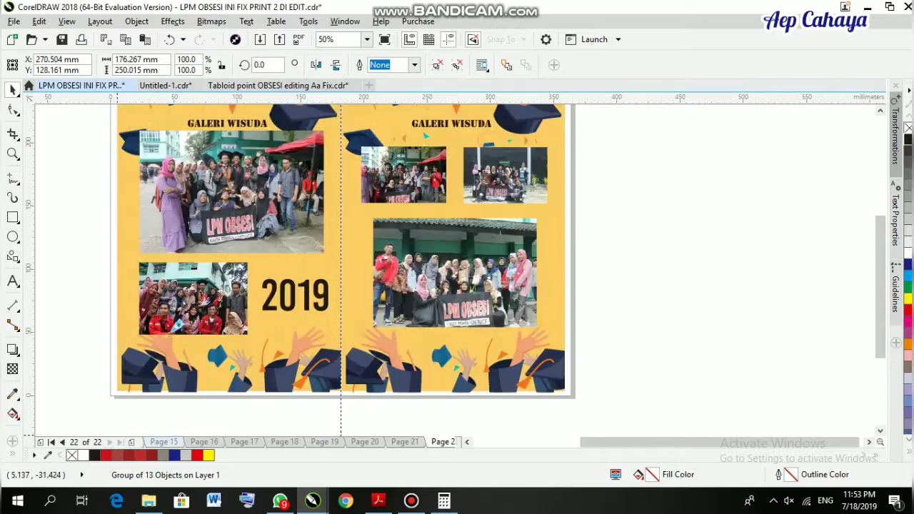
pyautogui.click(405, 442)
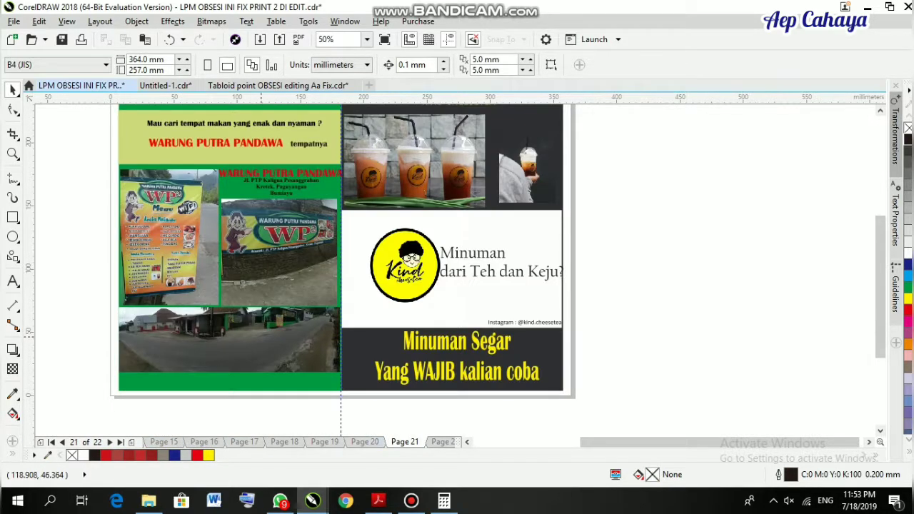
pyautogui.click(443, 442)
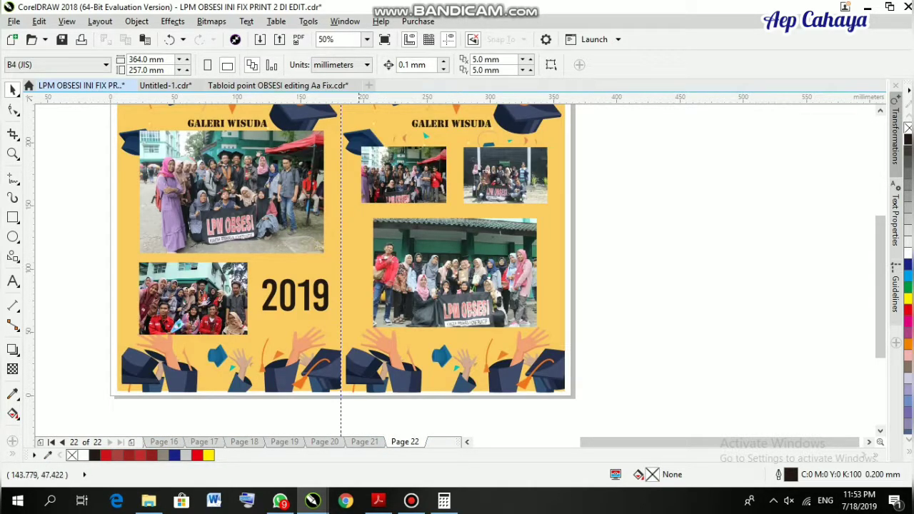
pyautogui.click(364, 442)
pyautogui.click(273, 331)
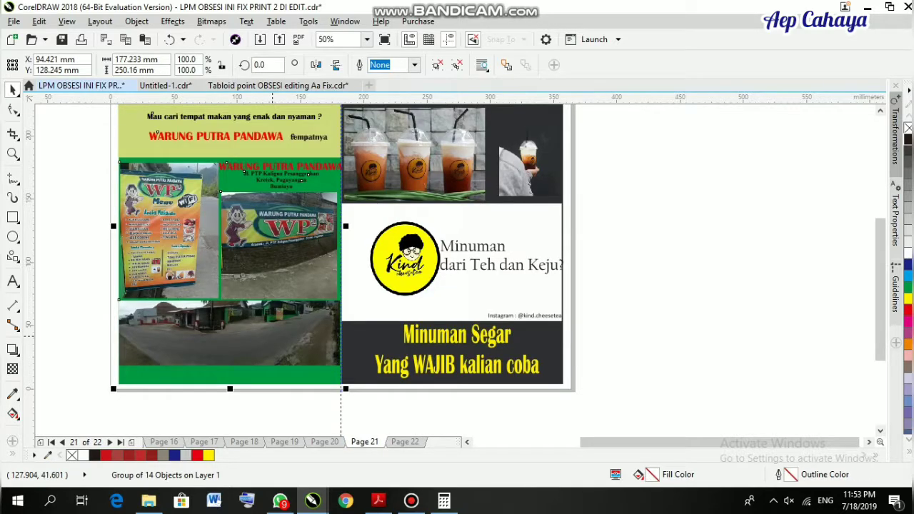
pyautogui.click(165, 85)
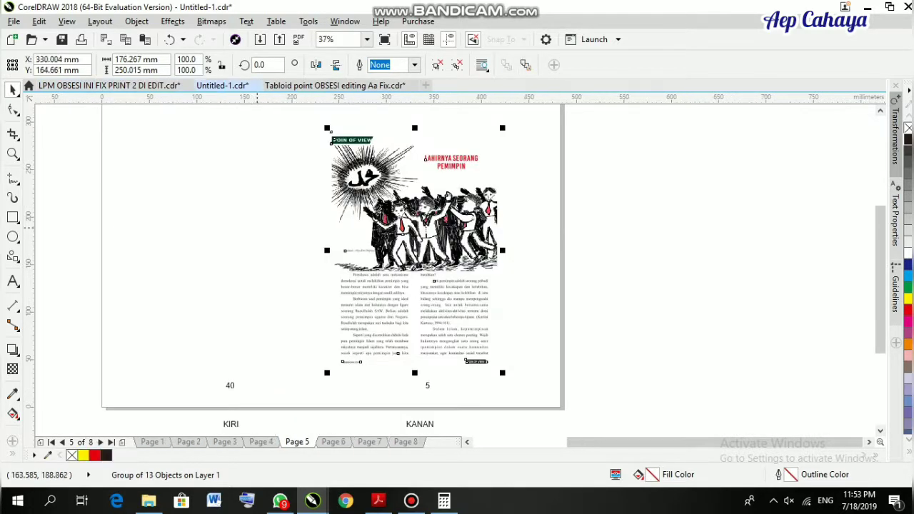
pyautogui.hotkey('ctrl', 'v')
# Check the numbers on page 6 of Untitled-1.cdr and copy the Poin of View text page, numbered 6, from page 4 of the LPM OBSESI document
pyautogui.click(333, 442)
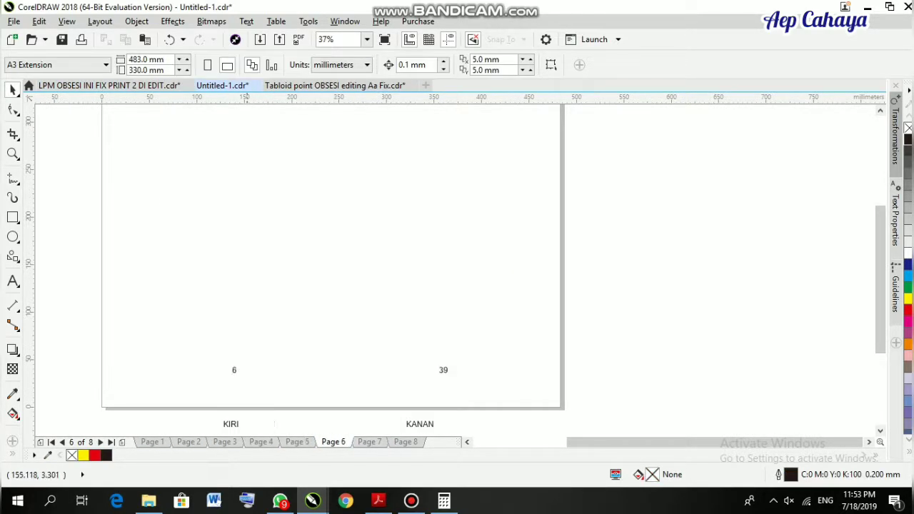
pyautogui.click(107, 85)
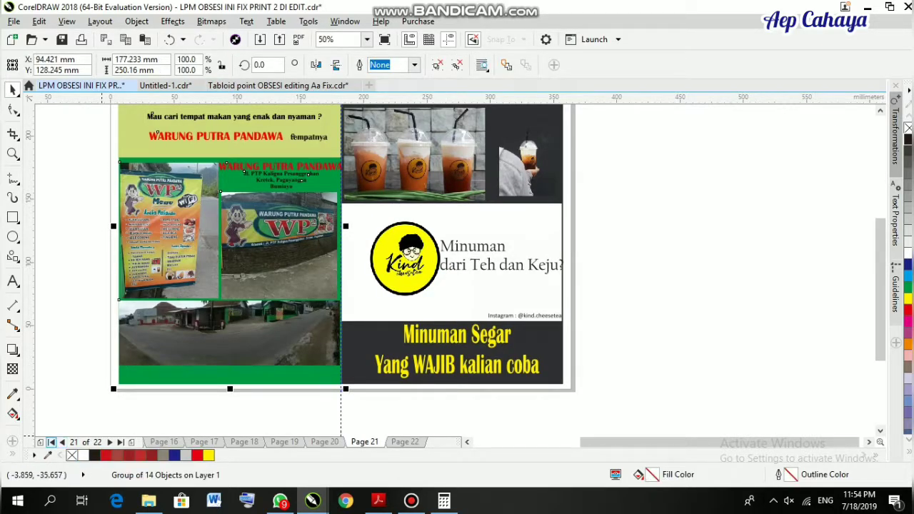
pyautogui.click(50, 442)
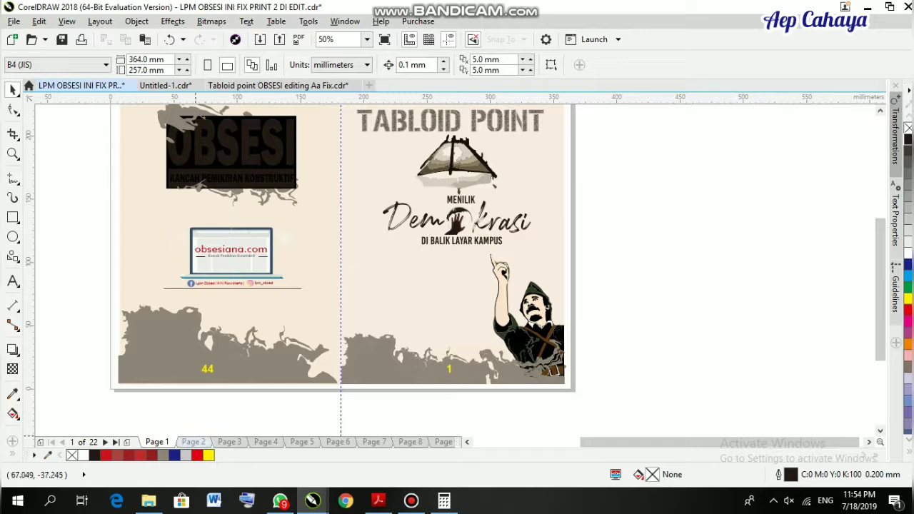
pyautogui.press('pagedown')
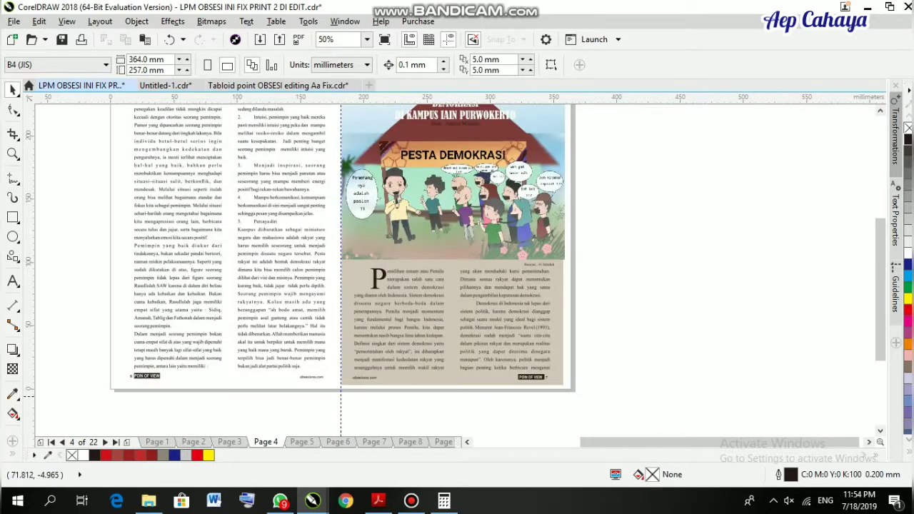
pyautogui.scroll(2, 120, 387)
pyautogui.click(142, 365)
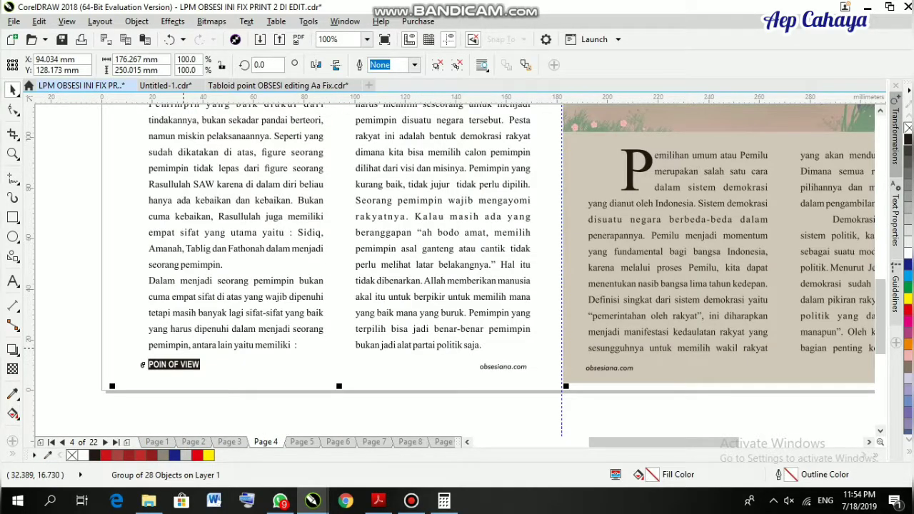
pyautogui.scroll(-1, 184, 341)
# Paste the Poin of View text page onto page 6 of Untitled-1.cdr, above number 6, and check its printed page number
pyautogui.click(165, 85)
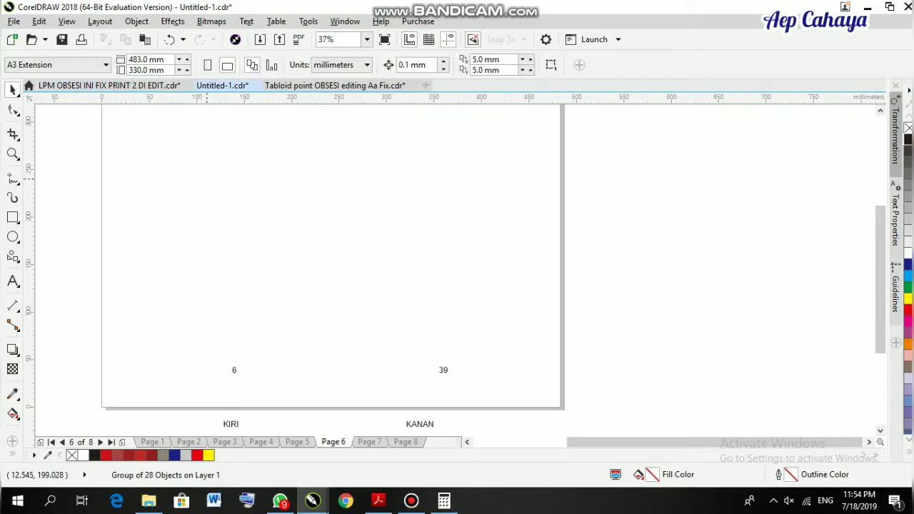
pyautogui.hotkey('ctrl', 'v')
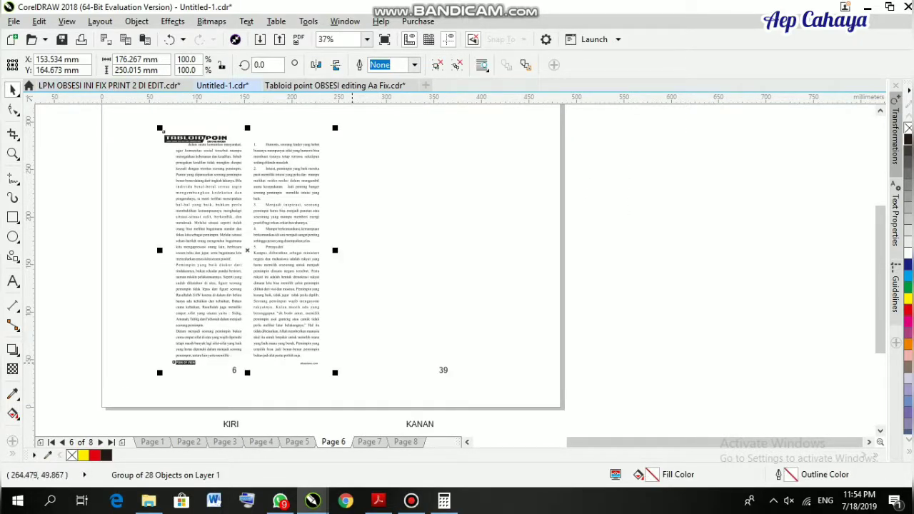
pyautogui.scroll(3, 189, 376)
pyautogui.scroll(-2, 42, 235)
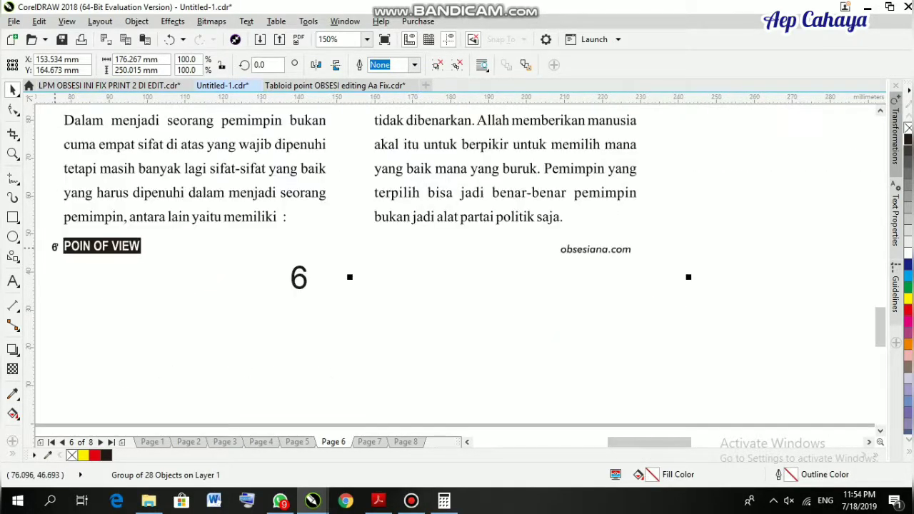
pyautogui.scroll(2, 61, 235)
pyautogui.scroll(-3, 107, 304)
pyautogui.click(252, 342)
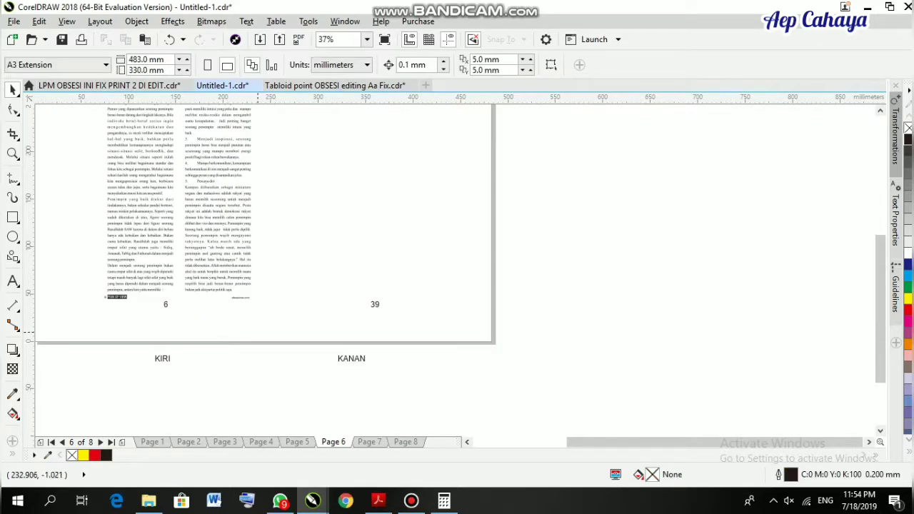
pyautogui.scroll(1, 246, 432)
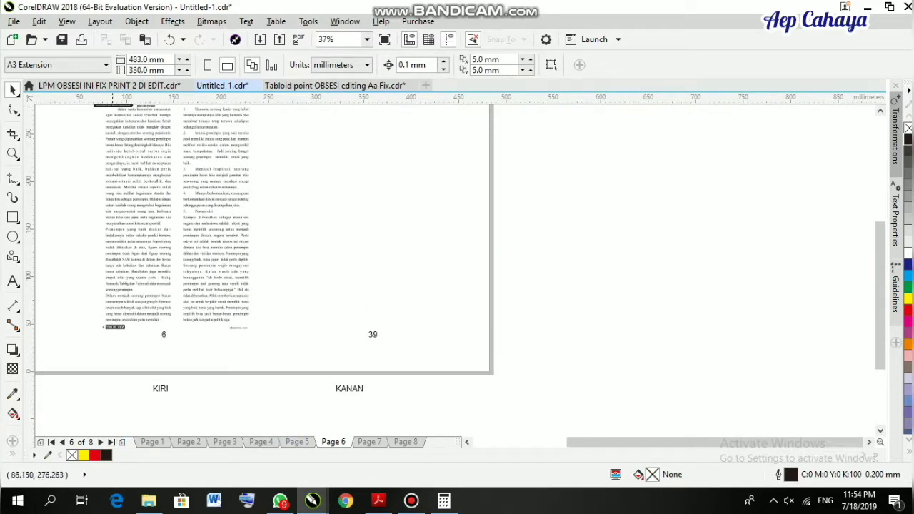
# Copy the Ghost Writer page numbered 39 from page 20 of the LPM OBSESI document onto page 6 of Untitled-1.cdr, above number 39
pyautogui.click(107, 85)
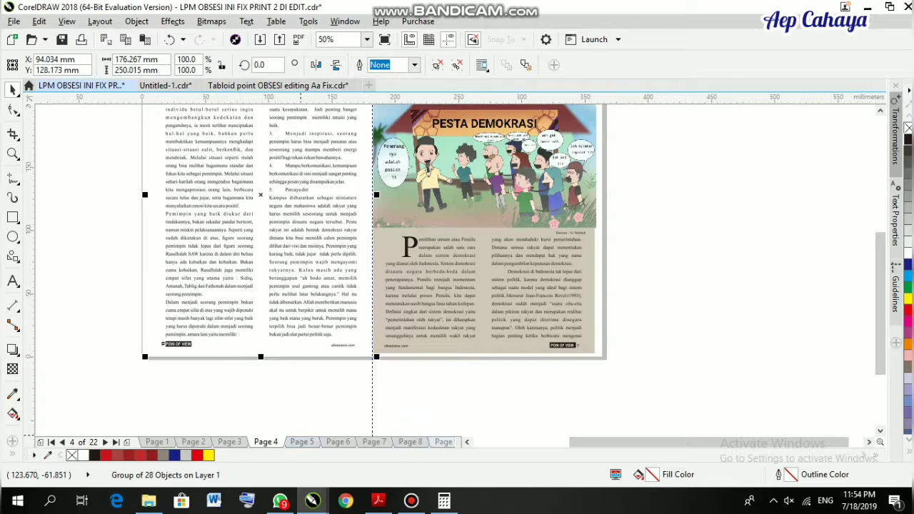
pyautogui.click(115, 442)
pyautogui.click(62, 442)
pyautogui.click(63, 442)
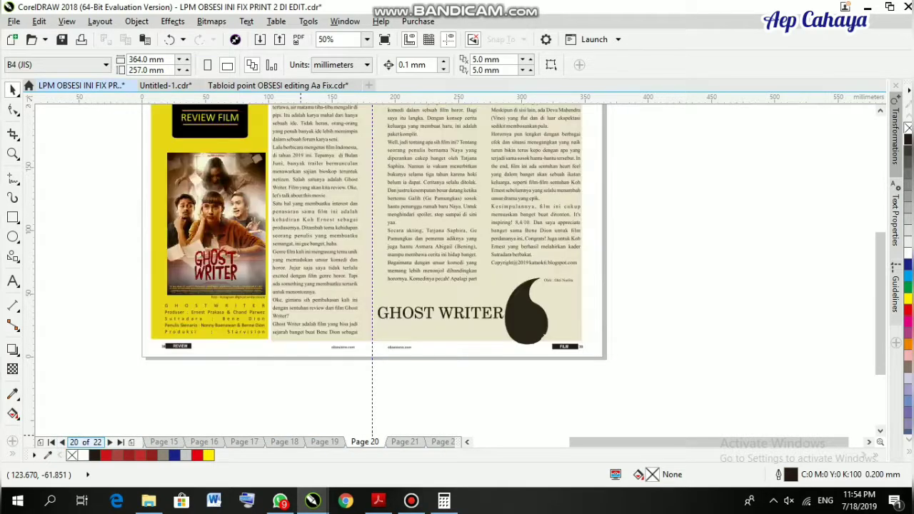
pyautogui.scroll(3, 589, 359)
pyautogui.scroll(-3, 582, 354)
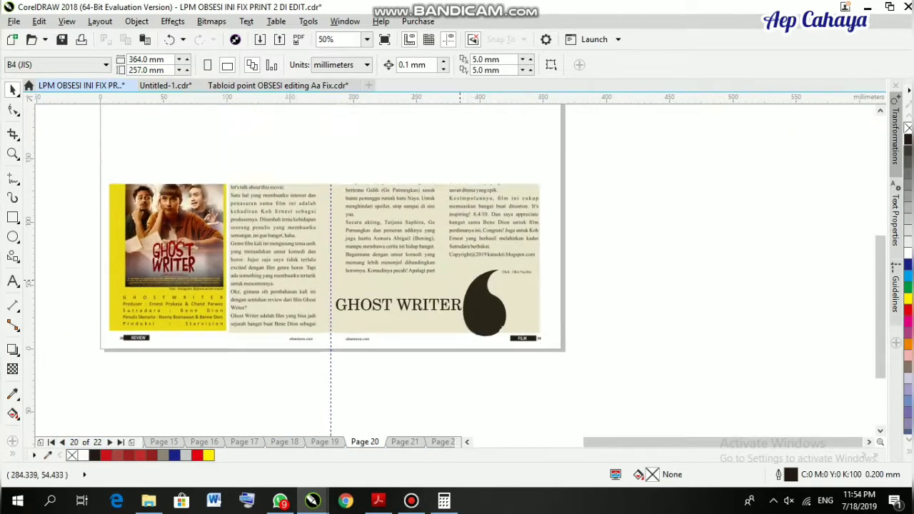
pyautogui.click(410, 240)
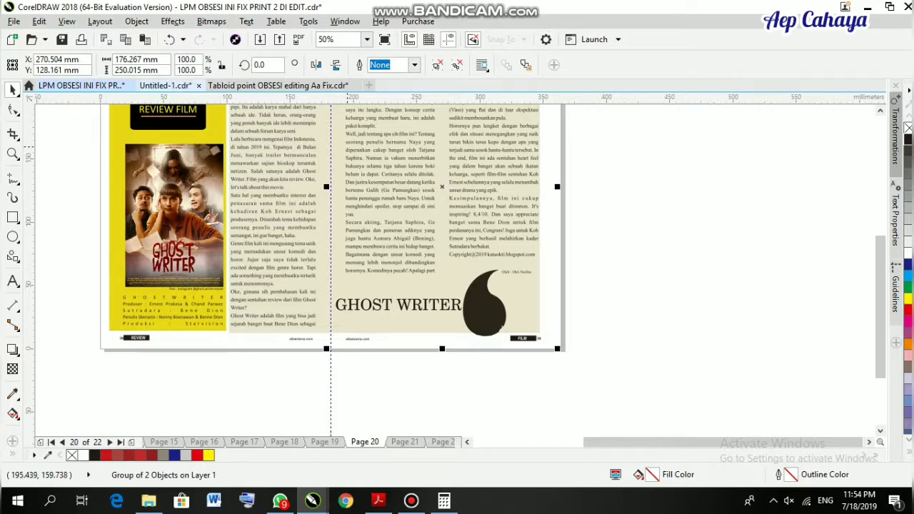
pyautogui.click(171, 87)
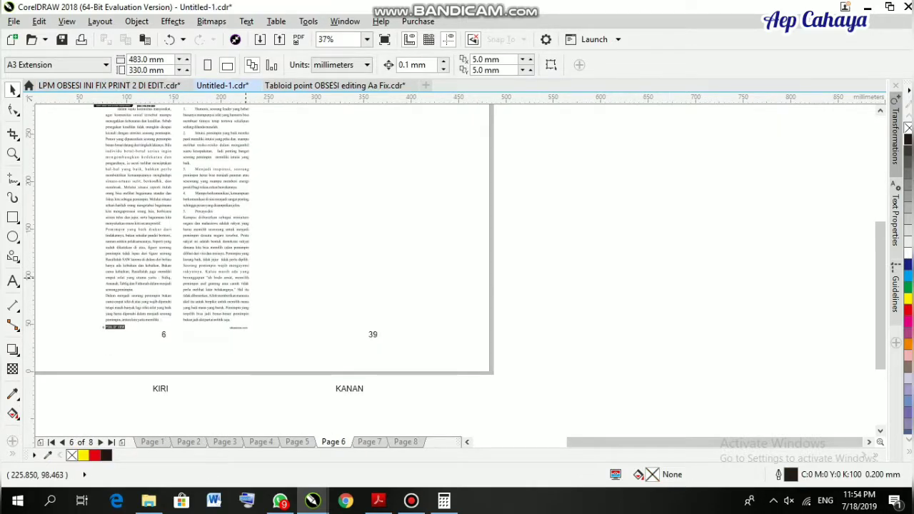
pyautogui.hotkey('ctrl', 'v')
pyautogui.scroll(3, 379, 330)
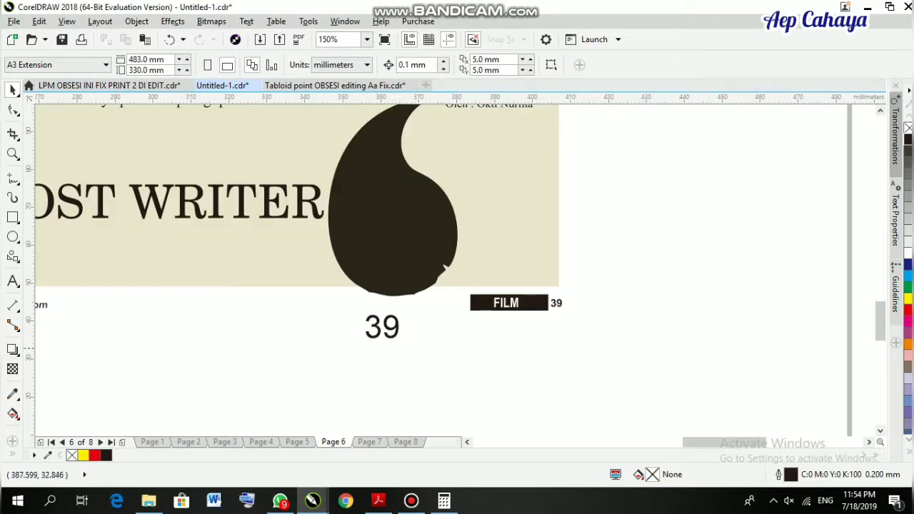
pyautogui.scroll(-4, 457, 285)
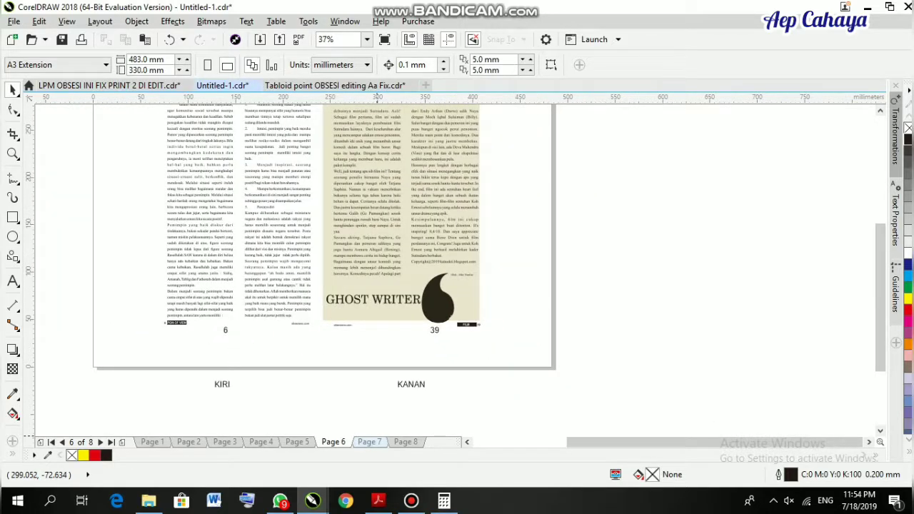
# Copy the page number labels 6 and 39 from page 6 of Untitled-1.cdr onto page 7
pyautogui.press('pagedown')
pyautogui.press('pageup')
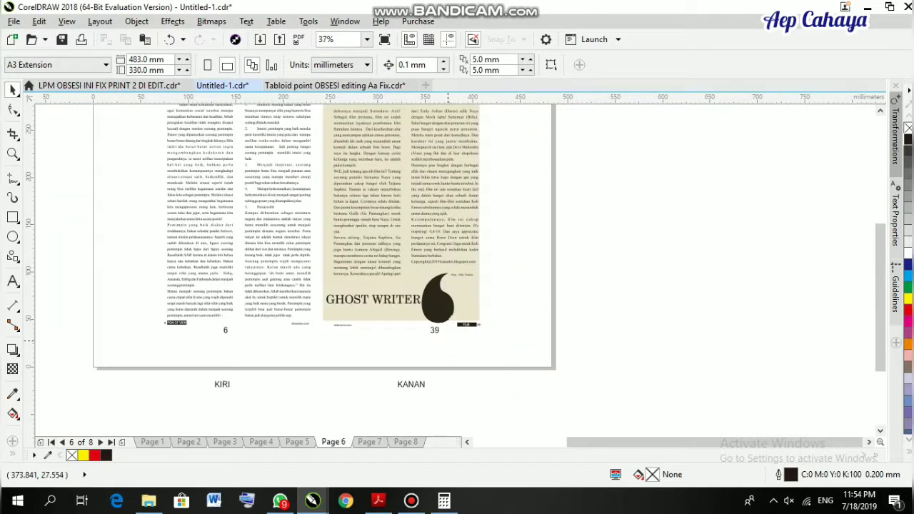
pyautogui.click(433, 332)
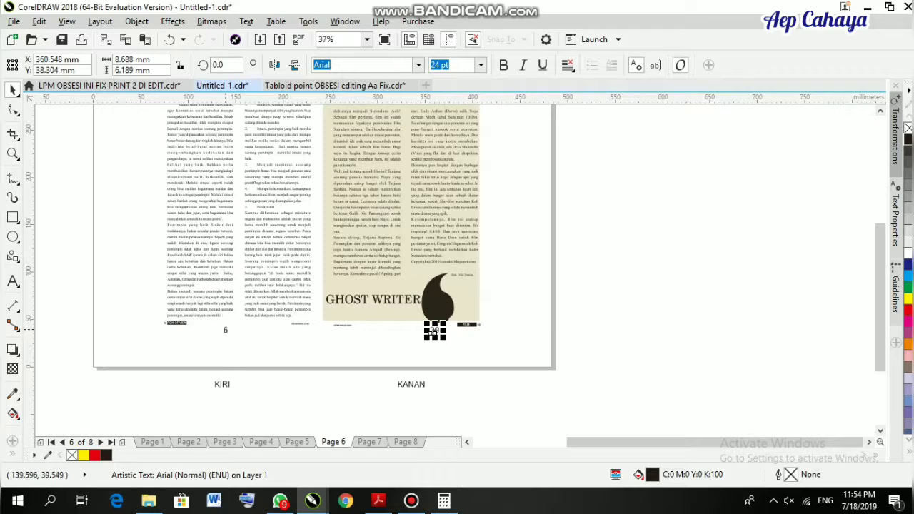
pyautogui.keyDown('shift'); pyautogui.click(226, 330); pyautogui.keyUp('shift')
pyautogui.click(224, 347)
pyautogui.moveTo(97, 300); pyautogui.dragTo(505, 367)
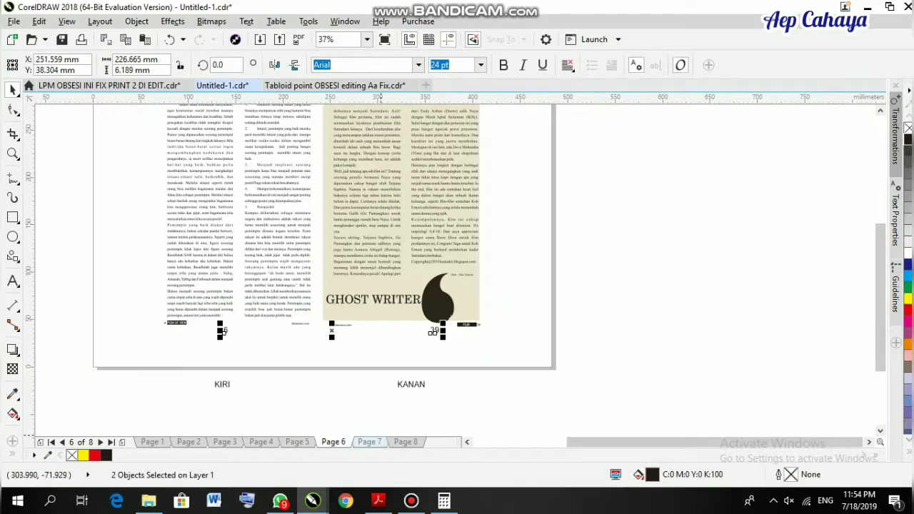
pyautogui.press('pagedown')
pyautogui.hotkey('ctrl', 'v')
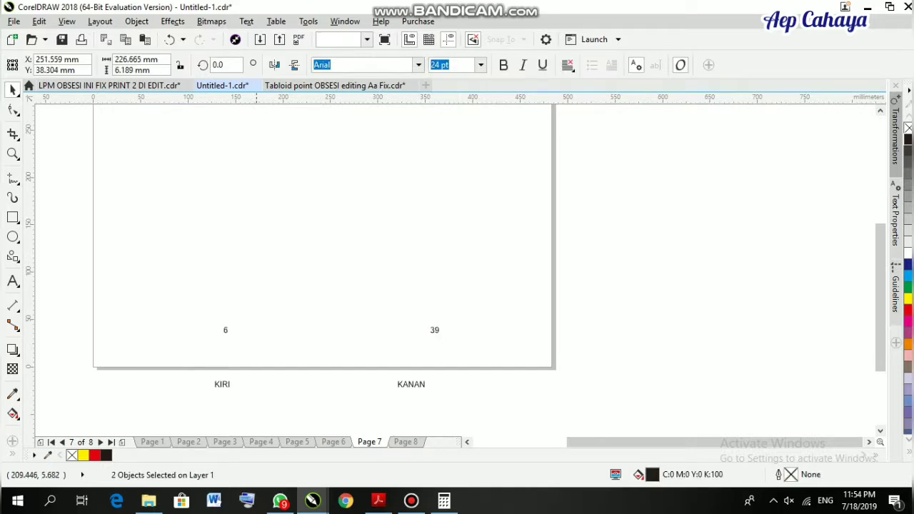
pyautogui.press('Escape')
# Change the copied number labels on page 7 to 38 above KIRI and 7 above KANAN
pyautogui.doubleClick(433, 332)
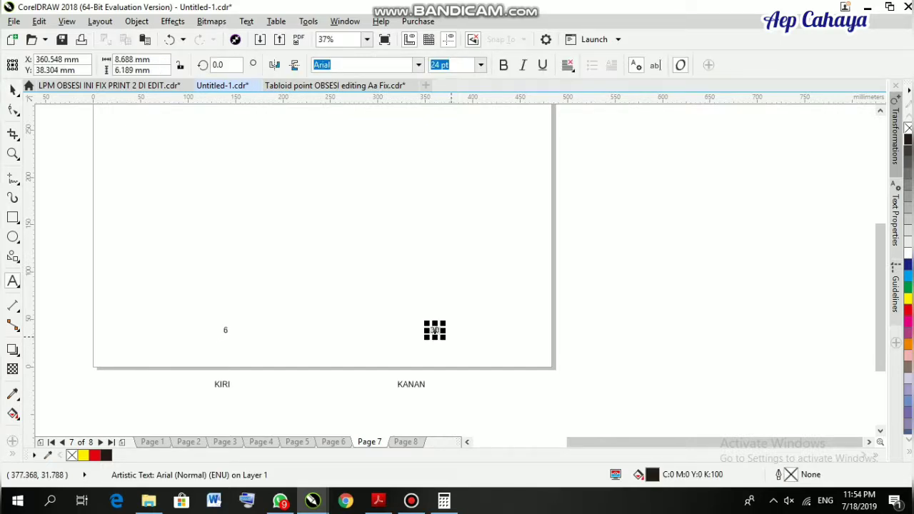
pyautogui.write('7')
pyautogui.scroll(1, 264, 333)
pyautogui.click(195, 326)
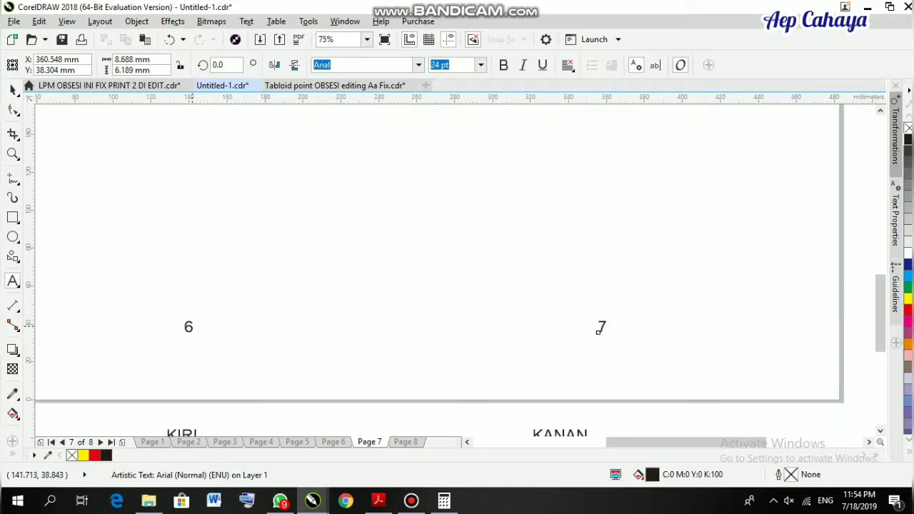
pyautogui.press('BackSpace')
pyautogui.write('38')
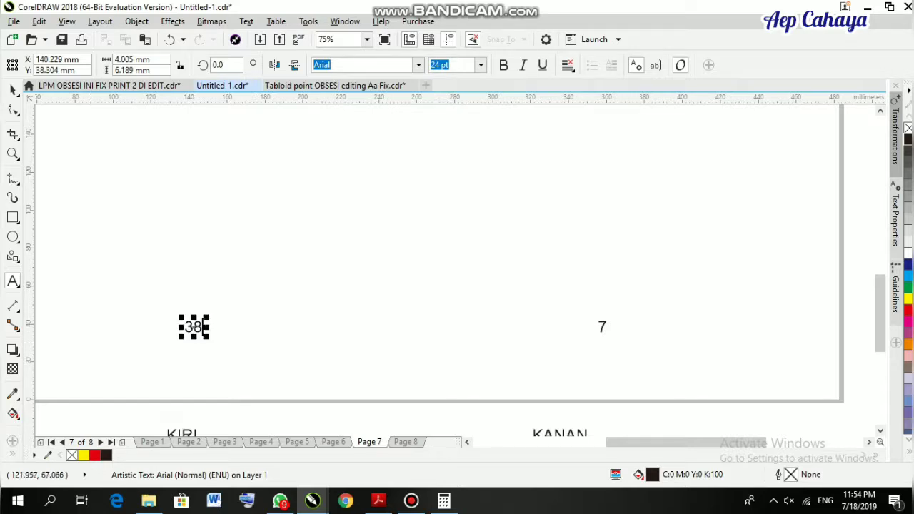
pyautogui.click(13, 90)
pyautogui.scroll(-1, 273, 201)
pyautogui.press('Escape')
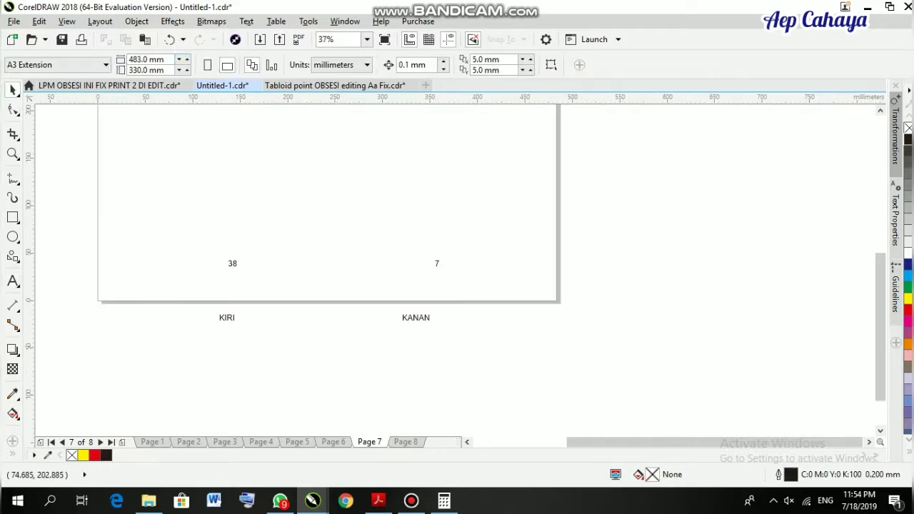
# Copy the Review Film page numbered 38 from page 20 of the LPM OBSESI document onto page 7 of Untitled-1.cdr, above number 38
pyautogui.click(109, 84)
pyautogui.click(390, 376)
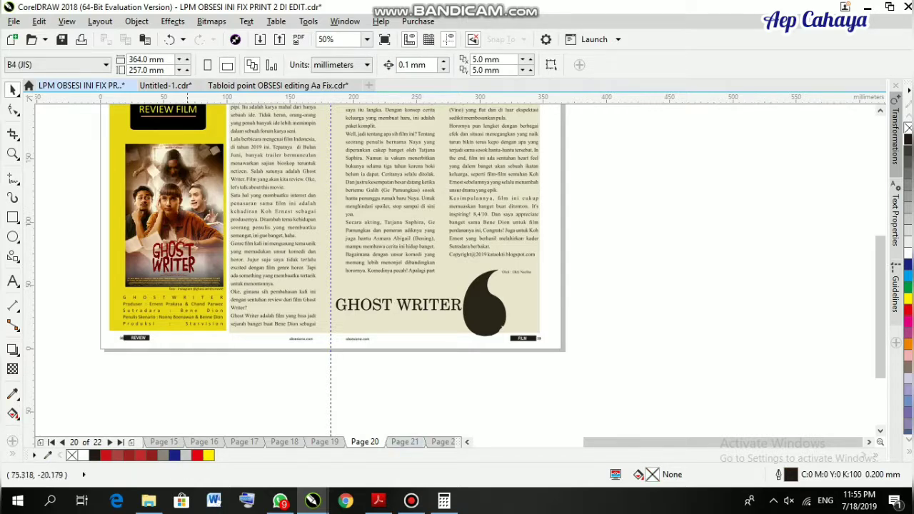
pyautogui.scroll(1, 142, 334)
pyautogui.click(162, 313)
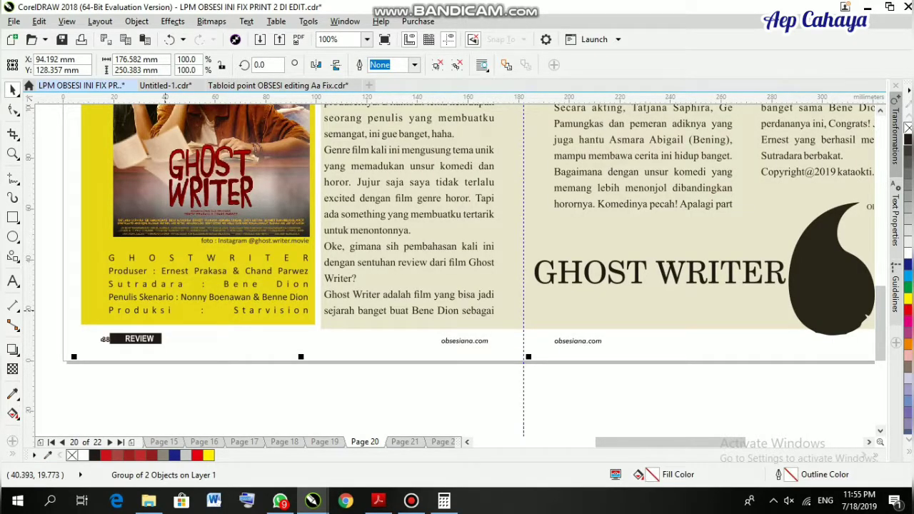
pyautogui.click(165, 84)
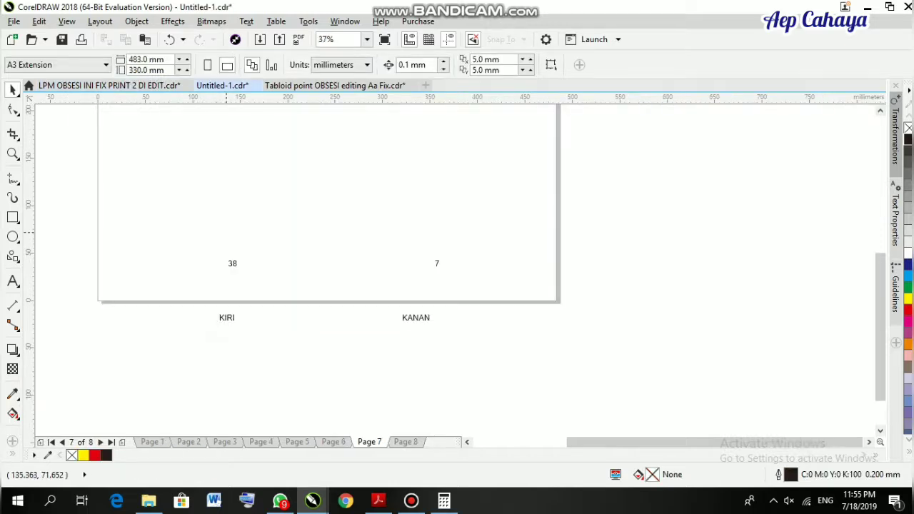
pyautogui.hotkey('ctrl', 'v')
pyautogui.press('Tab')
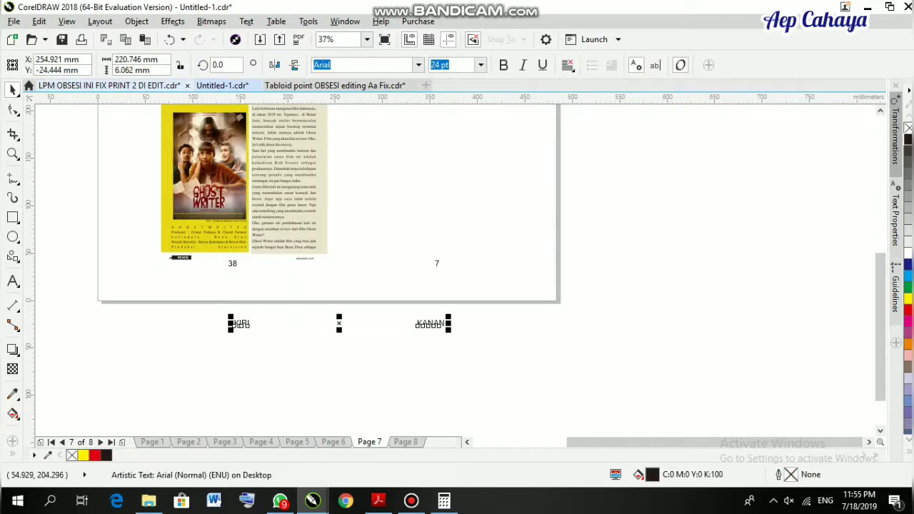
# Copy the Pesta Demokrasi page numbered 7 from page 4 of the LPM OBSESI document onto page 7 of Untitled-1.cdr, above number 7
pyautogui.click(130, 85)
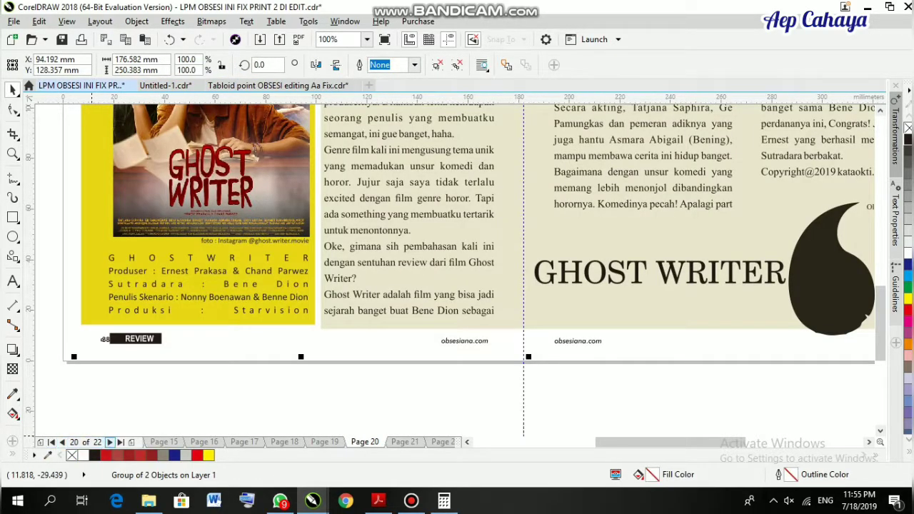
pyautogui.click(51, 442)
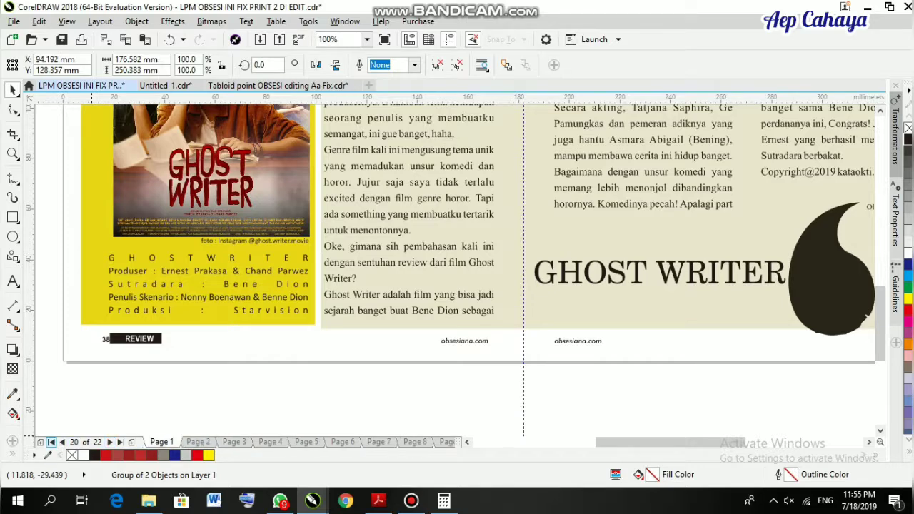
pyautogui.click(270, 442)
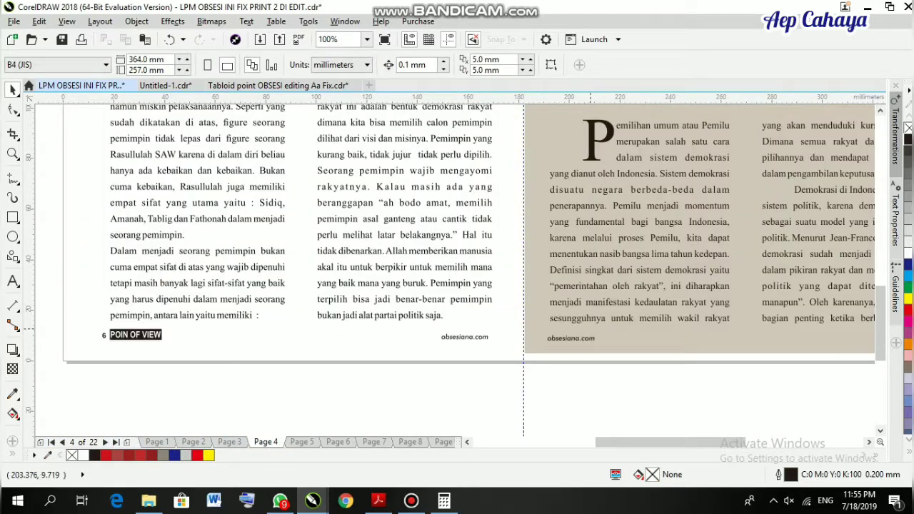
pyautogui.hscroll(5, 591, 329)
pyautogui.click(362, 267)
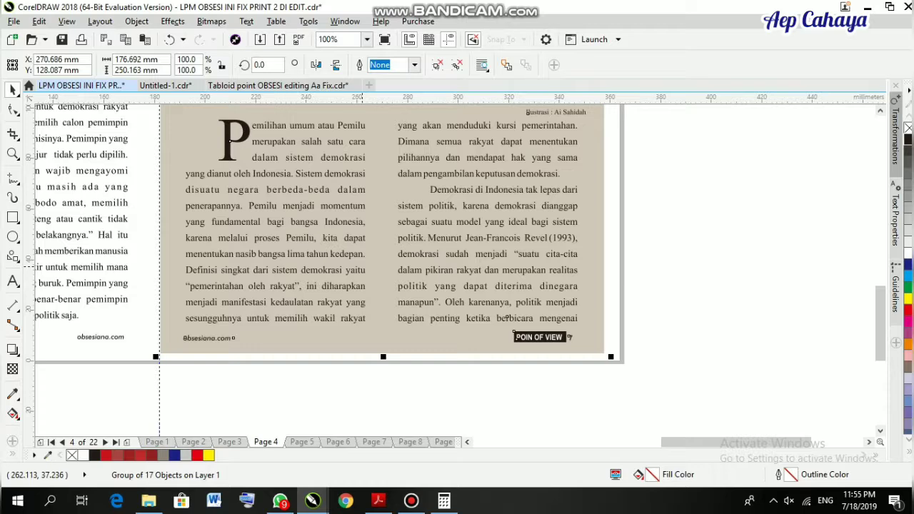
pyautogui.click(165, 85)
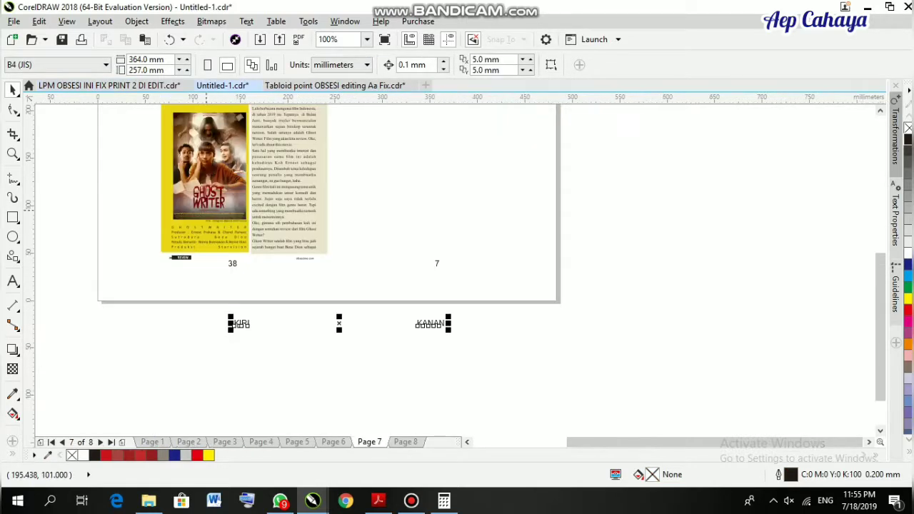
pyautogui.hotkey('ctrl', 'v')
pyautogui.click(363, 366)
pyautogui.scroll(2, 362, 309)
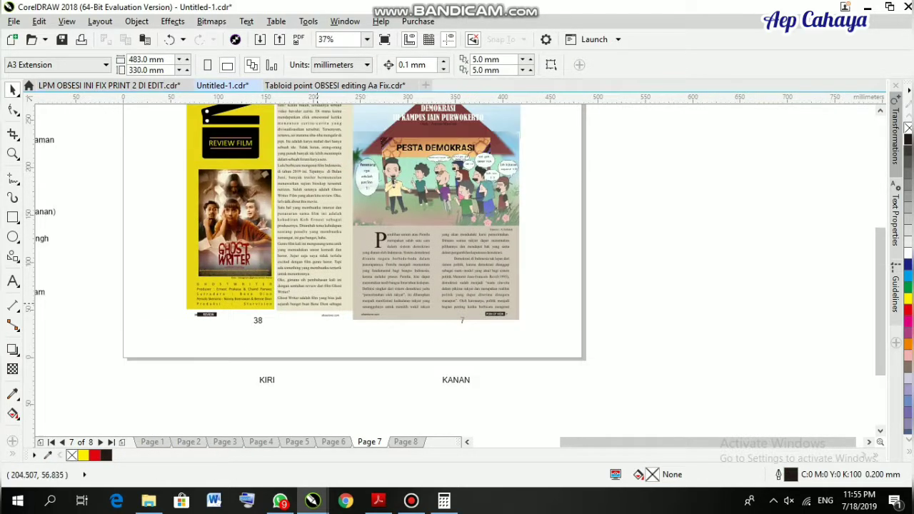
# Copy the last two note lines, from "lakukan berulang-ulang" to "22-23 utk yg 44 halaman", and paste them below the KIRI label on page 7
pyautogui.hscroll(-5, 374, 310)
pyautogui.moveTo(374, 309); pyautogui.dragTo(439, 289)
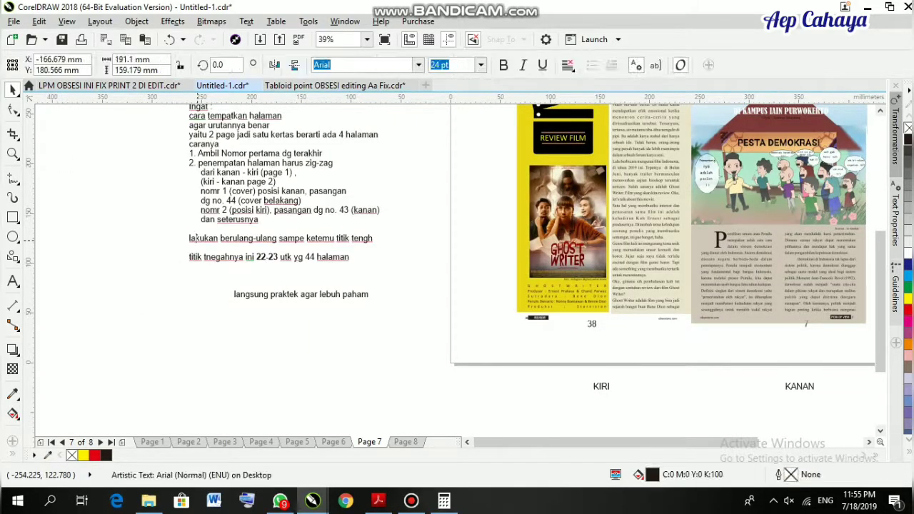
pyautogui.doubleClick(193, 238)
pyautogui.hotkey('ctrl', 'a')
pyautogui.hotkey('ctrl', 'c')
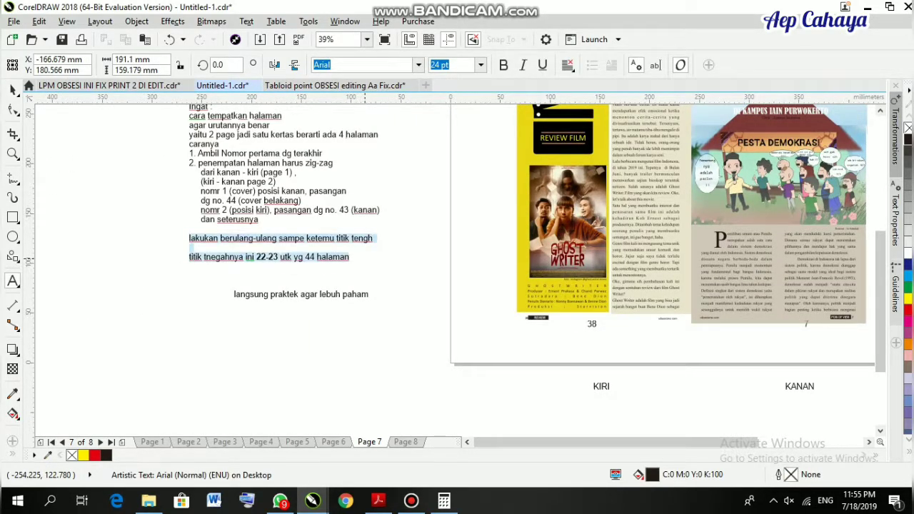
pyautogui.scroll(-2, 199, 242)
pyautogui.scroll(4, 390, 297)
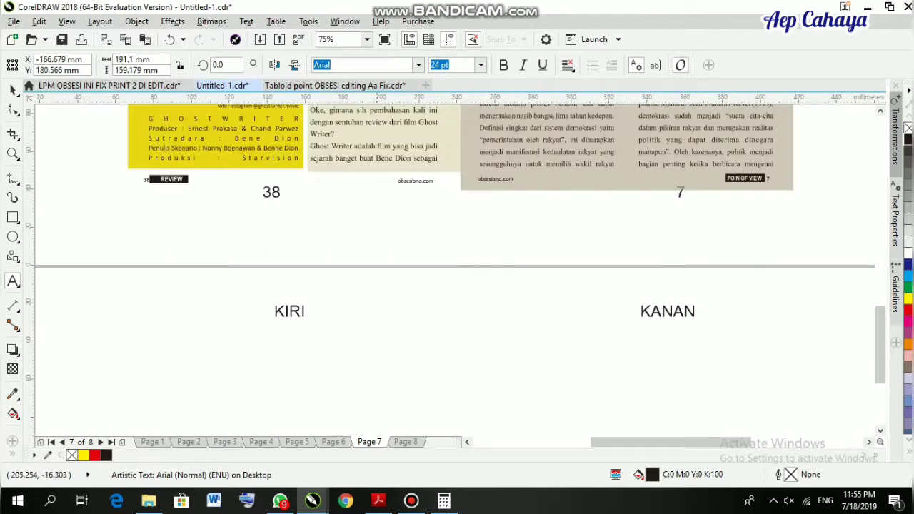
pyautogui.click(251, 348)
pyautogui.hotkey('ctrl', 'v')
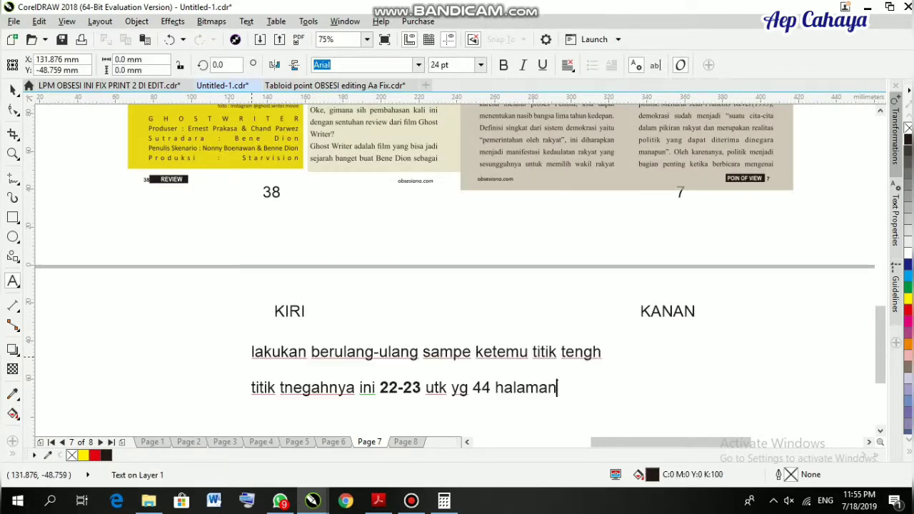
pyautogui.click(13, 90)
pyautogui.click(79, 310)
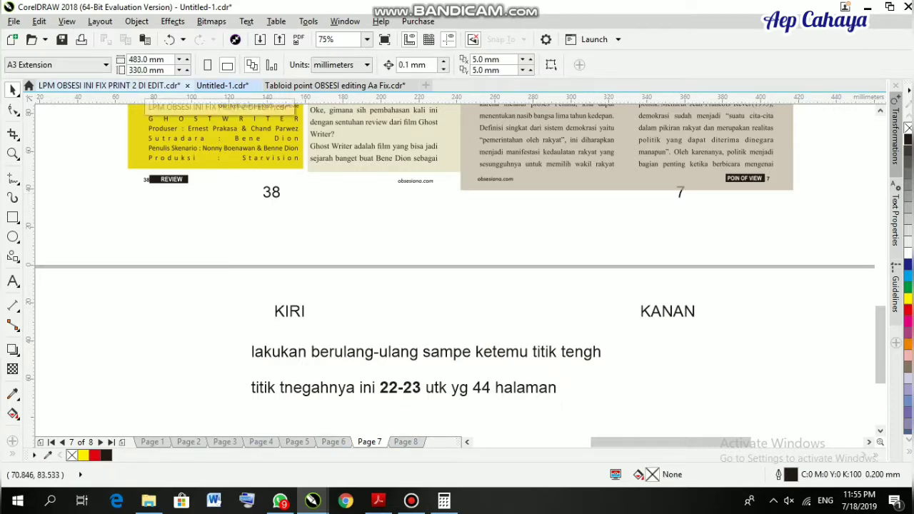
# Copy the Pojok Kampus page numbered 22 from page 12 of the LPM OBSESI document onto page 8 of Untitled-1.cdr, above number 22
pyautogui.click(143, 86)
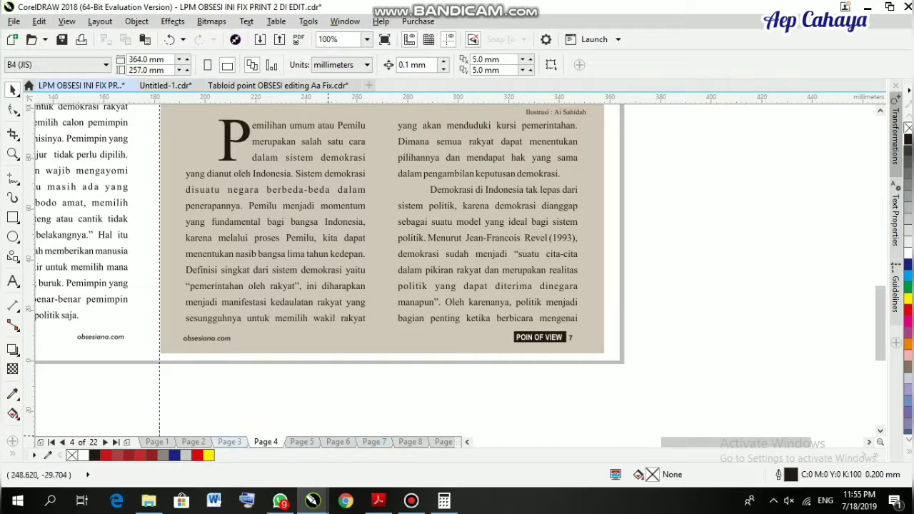
pyautogui.click(105, 442)
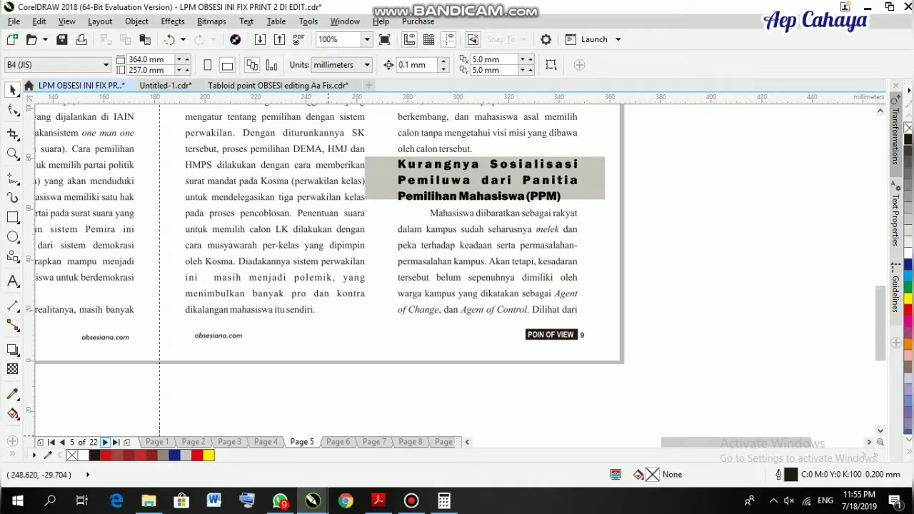
pyautogui.click(116, 442)
pyautogui.scroll(-1, 256, 365)
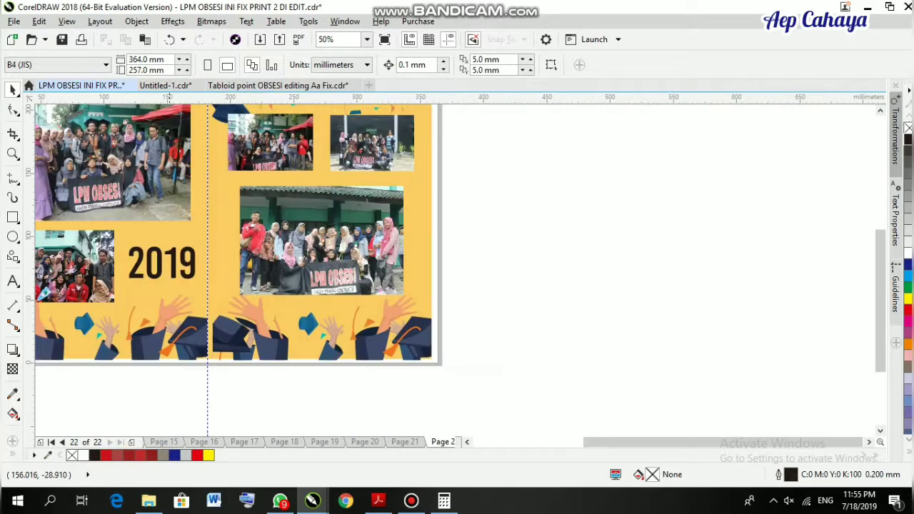
pyautogui.click(62, 442)
pyautogui.click(62, 442)
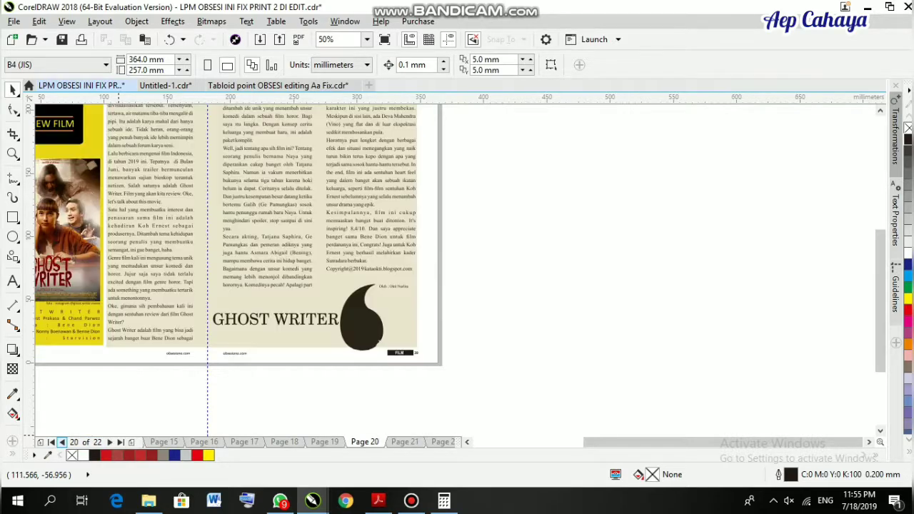
pyautogui.click(62, 442)
pyautogui.click(62, 442)
pyautogui.click(62, 442)
pyautogui.click(62, 442)
pyautogui.moveTo(70, 396); pyautogui.dragTo(191, 394)
pyautogui.scroll(1, 118, 393)
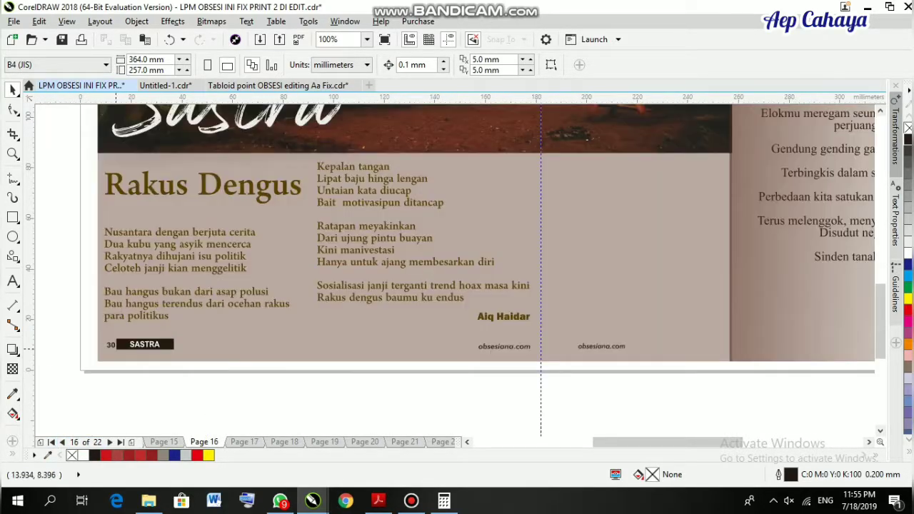
pyautogui.click(62, 442)
pyautogui.click(63, 442)
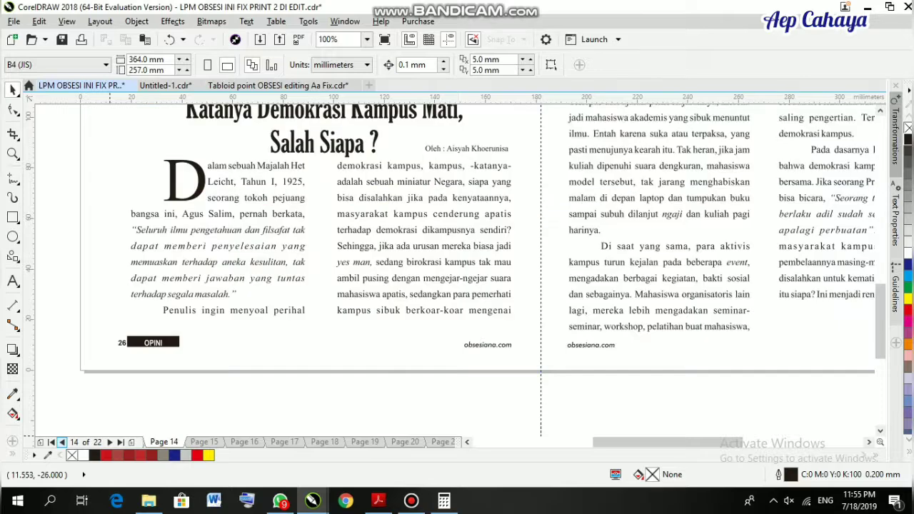
pyautogui.click(62, 442)
pyautogui.click(62, 442)
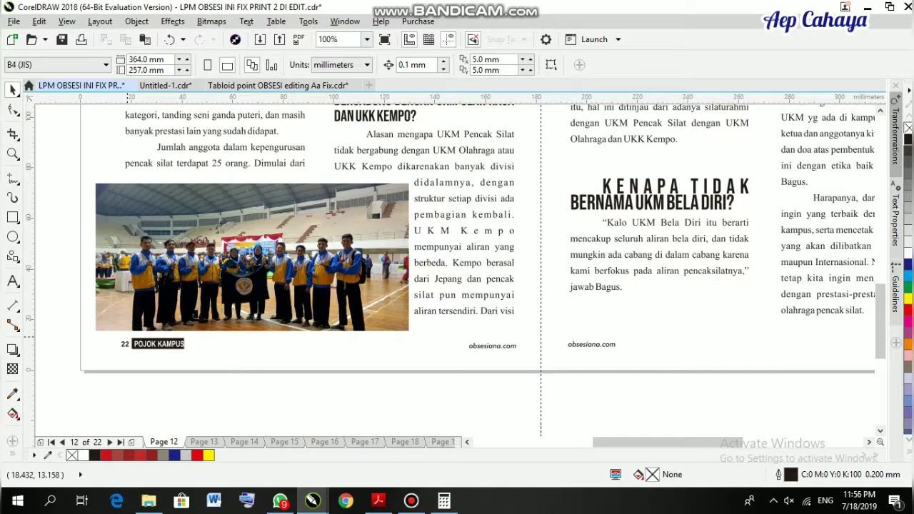
pyautogui.scroll(-1, 130, 338)
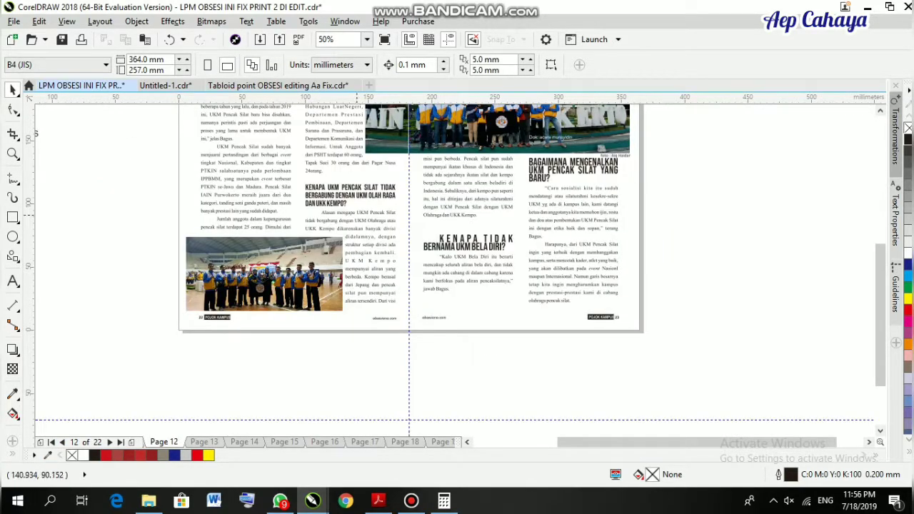
pyautogui.click(357, 212)
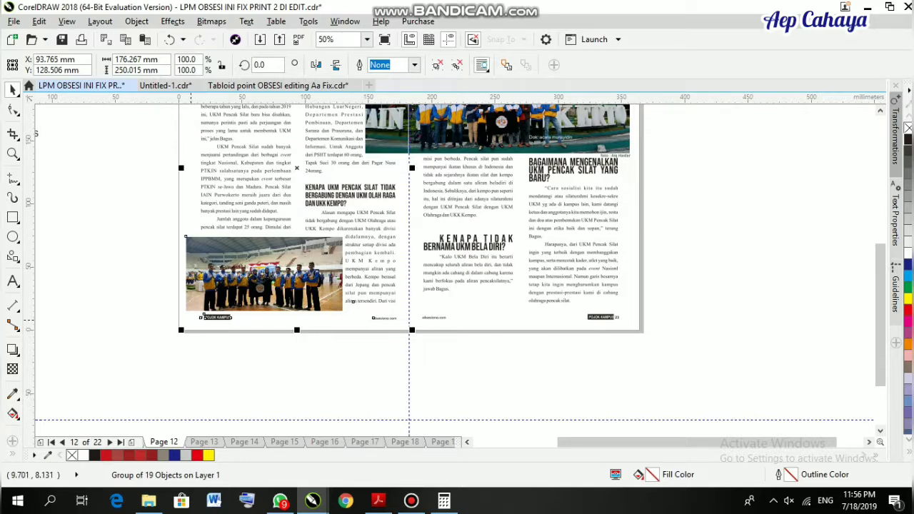
pyautogui.scroll(2, 199, 318)
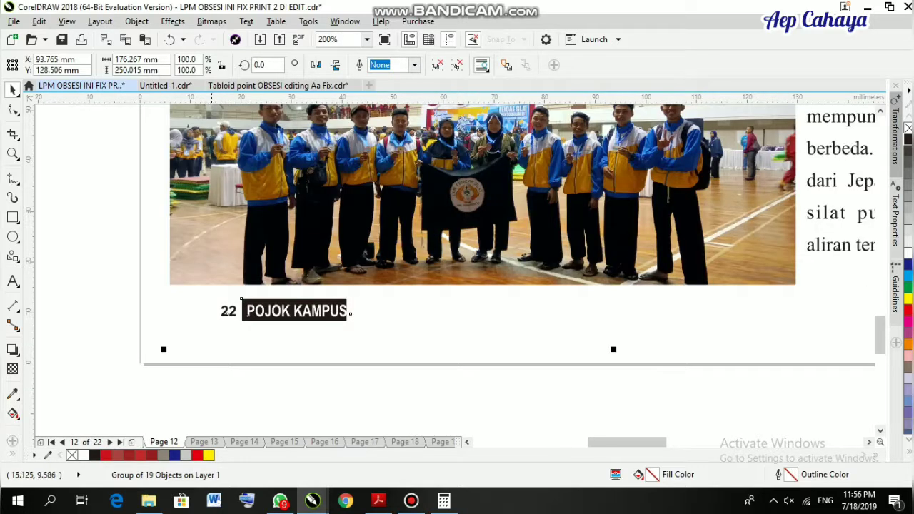
pyautogui.hotkey('ctrl', 'Tab')
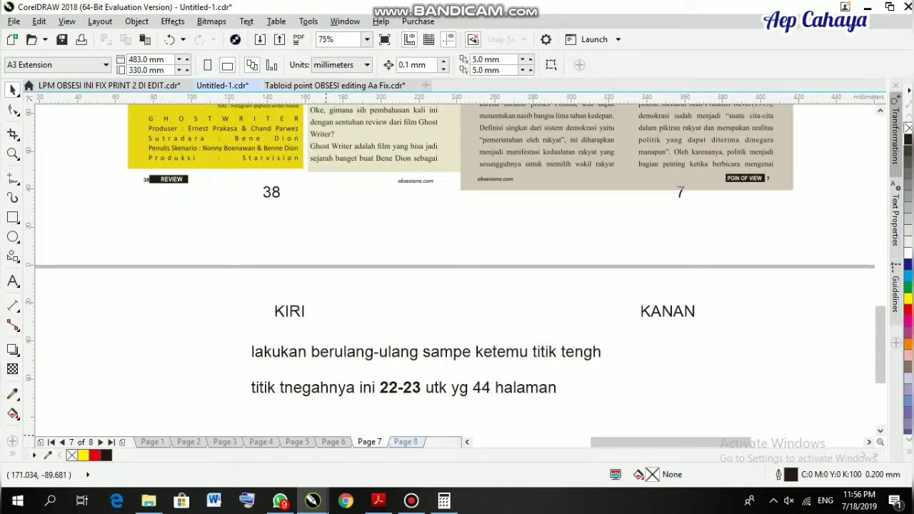
pyautogui.hotkey('ctrl', 'v')
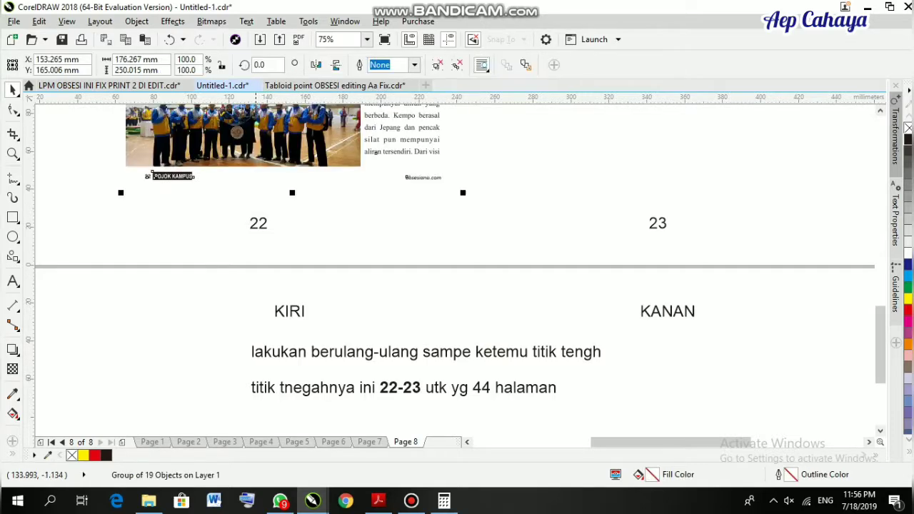
pyautogui.click(223, 265)
pyautogui.moveTo(223, 265); pyautogui.dragTo(240, 350)
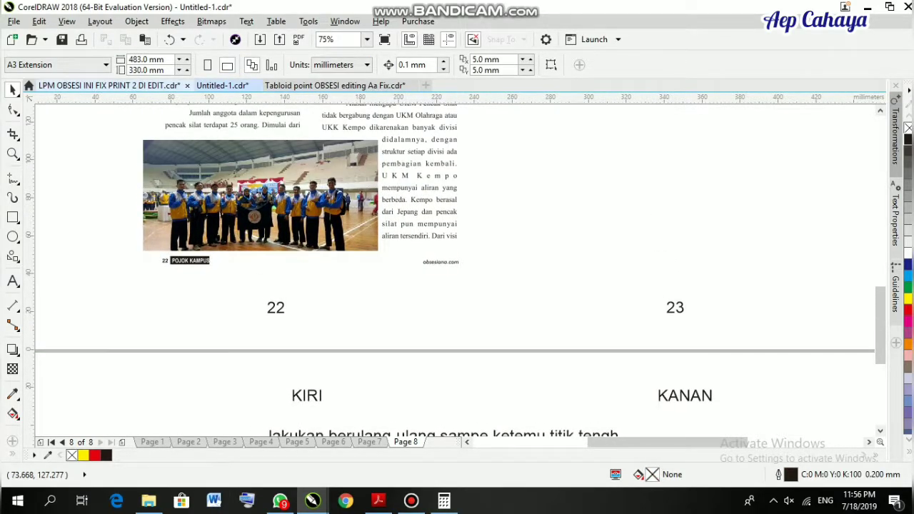
# Copy the Pojok Kampus page numbered 23 from page 12 of the LPM OBSESI document onto page 8 of Untitled-1.cdr, above number 23
pyautogui.click(146, 86)
pyautogui.moveTo(644, 270); pyautogui.dragTo(236, 277)
pyautogui.moveTo(632, 314); pyautogui.dragTo(268, 406)
pyautogui.moveTo(539, 322); pyautogui.dragTo(282, 257)
pyautogui.scroll(-1, 448, 292)
pyautogui.click(507, 284)
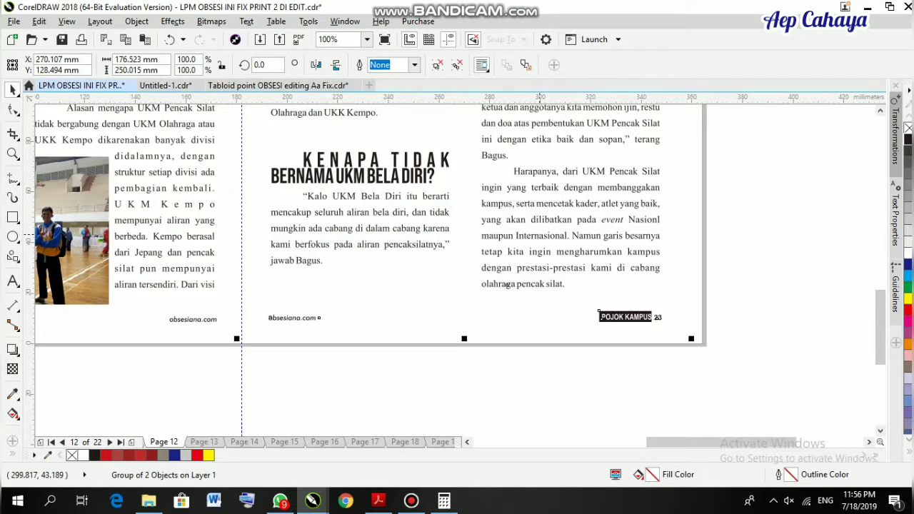
pyautogui.click(165, 86)
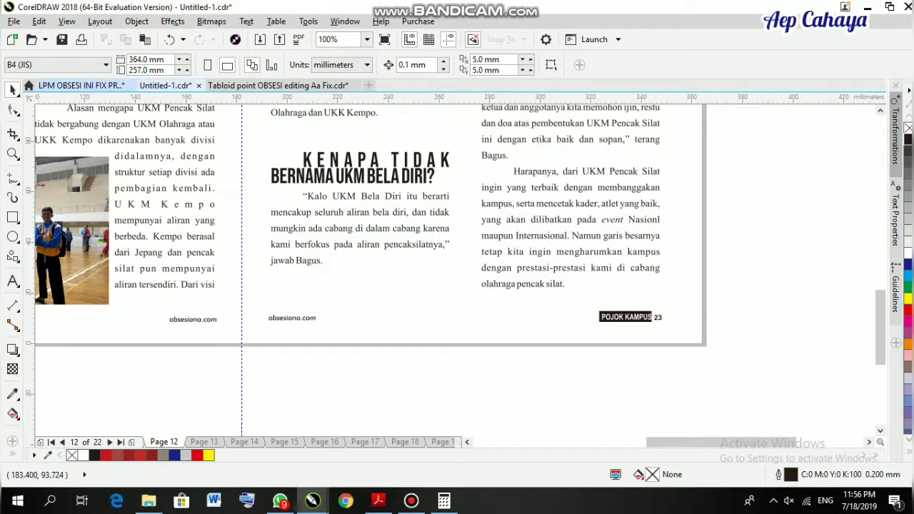
pyautogui.hotkey('ctrl', 'v')
pyautogui.scroll(-1, 363, 289)
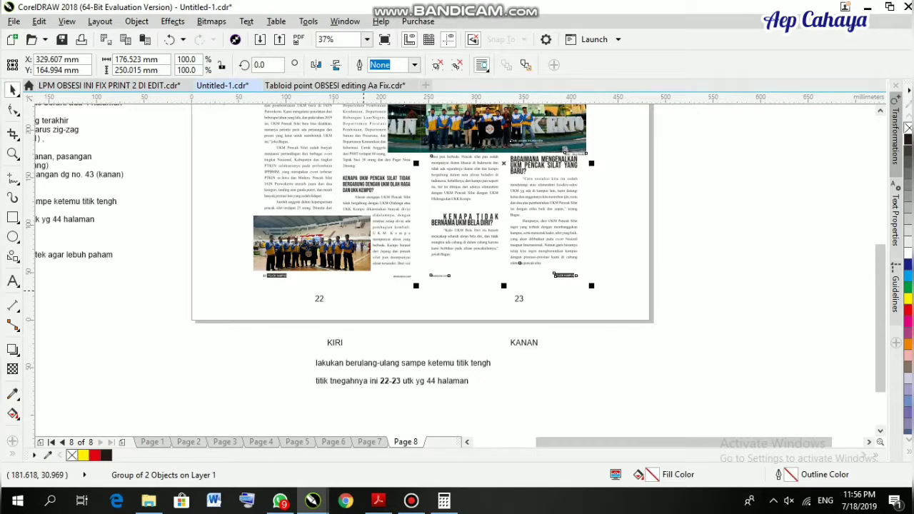
pyautogui.press('F4')
pyautogui.click(618, 388)
# Correct the misspelled word "tnegahnya" to "tengahnya" in the note below the KIRI label on page 8
pyautogui.moveTo(591, 394); pyautogui.dragTo(370, 294)
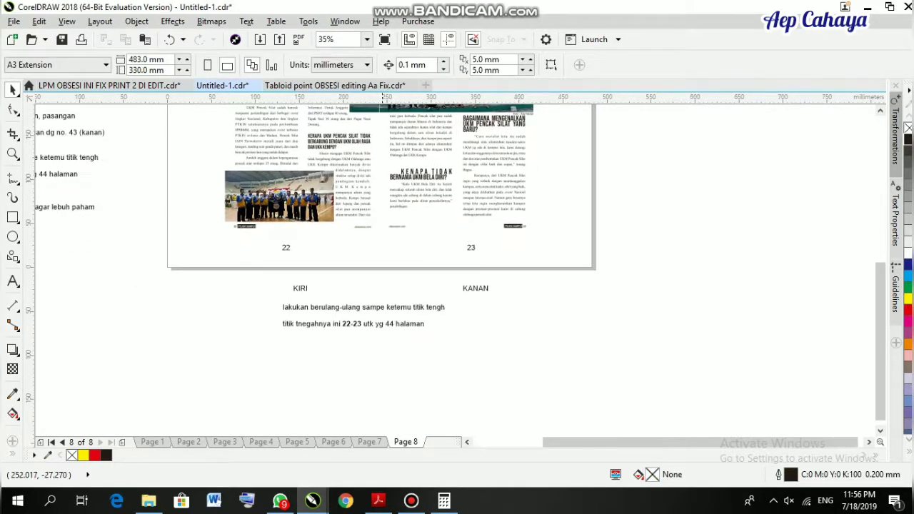
pyautogui.scroll(1, 365, 335)
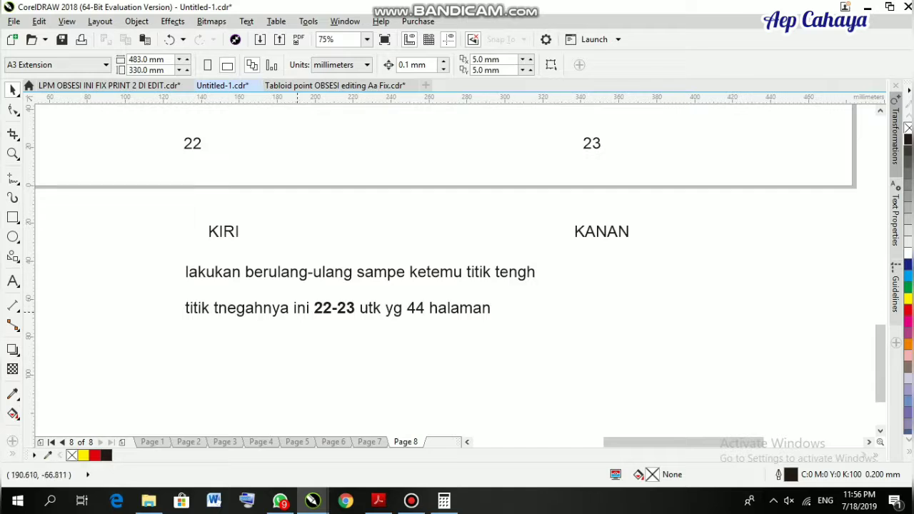
pyautogui.doubleClick(222, 309)
pyautogui.press('Delete')
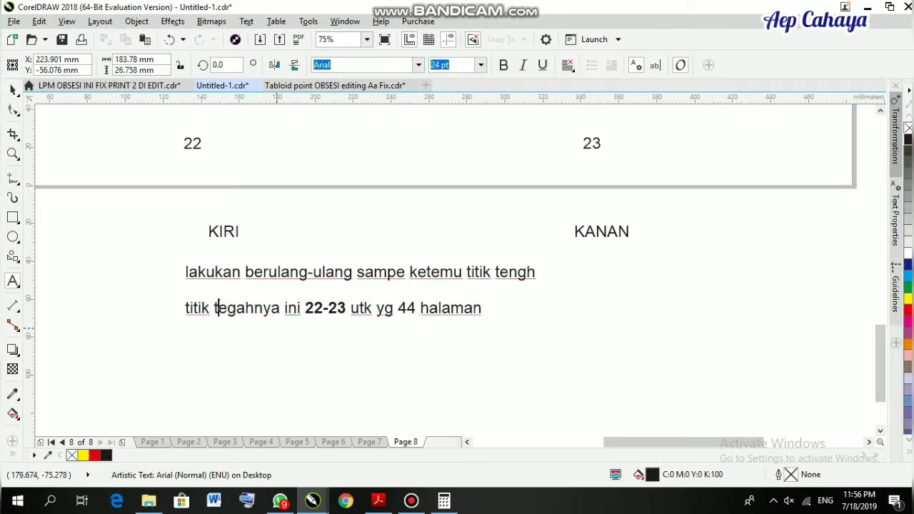
pyautogui.press('Right')
pyautogui.write('n')
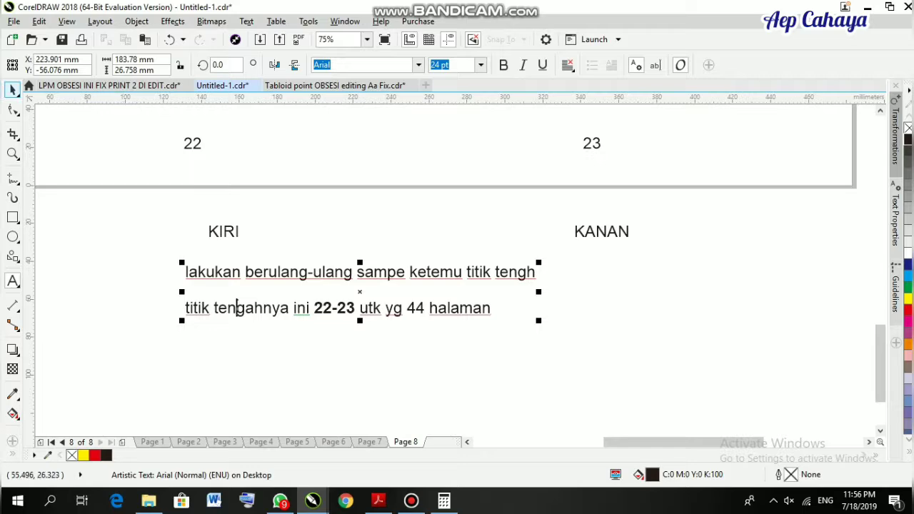
pyautogui.click(12, 89)
pyautogui.click(392, 350)
# Add the two-line note "KITA Lakukan sampe selesai" and "dan kita lihat hasil akhir" beside the right edge of page 8
pyautogui.scroll(-1, 394, 337)
pyautogui.moveTo(393, 169); pyautogui.dragTo(387, 334)
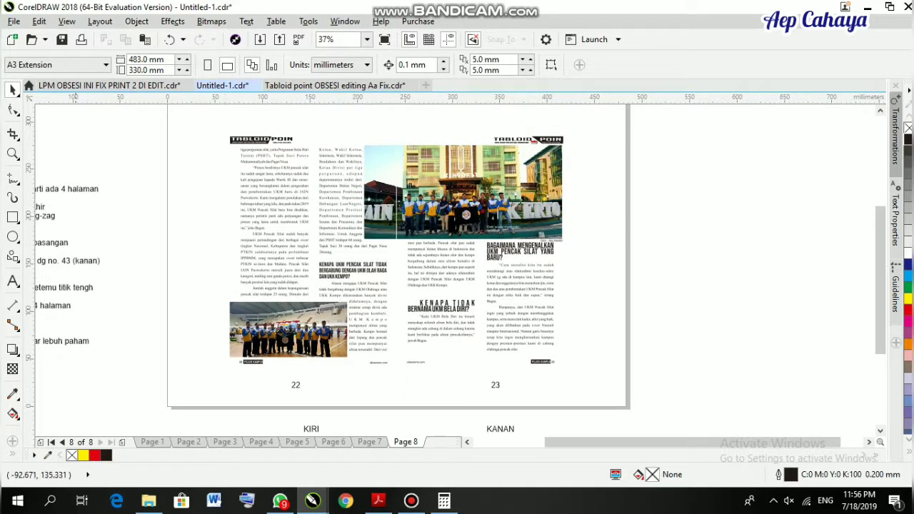
pyautogui.moveTo(391, 312); pyautogui.dragTo(397, 312)
pyautogui.click(129, 335)
pyautogui.moveTo(434, 432); pyautogui.dragTo(375, 286)
pyautogui.scroll(1, 378, 338)
pyautogui.moveTo(502, 299); pyautogui.dragTo(224, 444)
pyautogui.moveTo(514, 235); pyautogui.dragTo(368, 479)
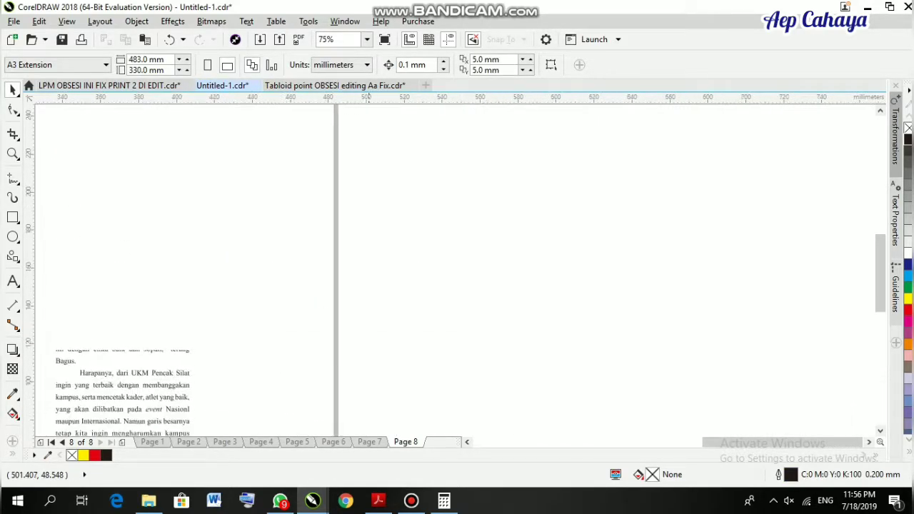
pyautogui.click(12, 281)
pyautogui.click(406, 255)
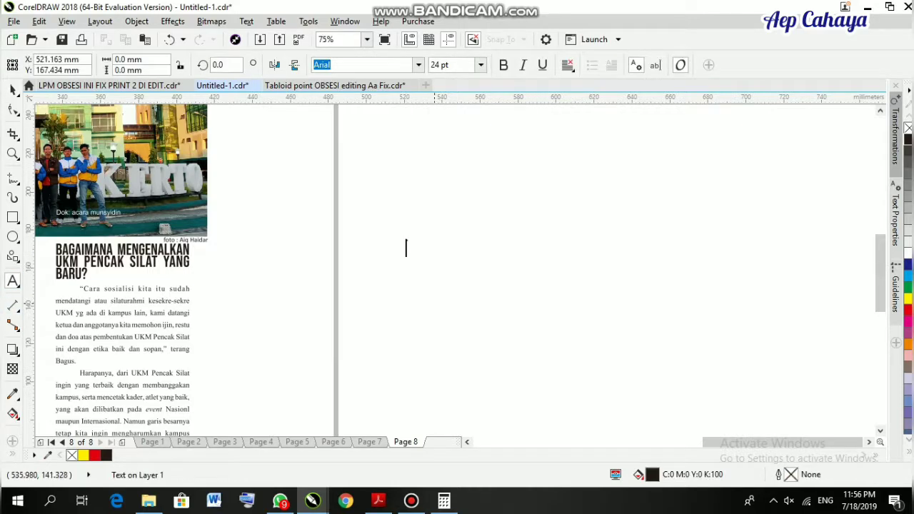
pyautogui.write('KITA Lakukan sampe selesai')
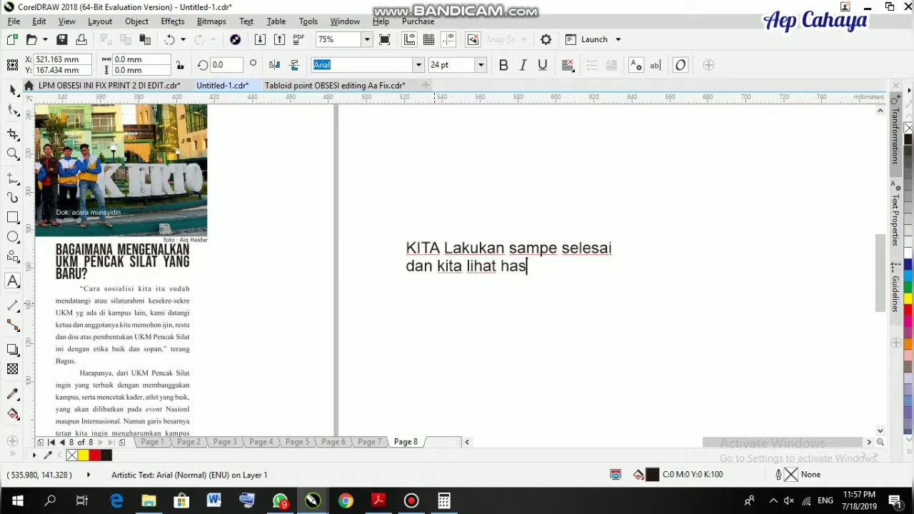
pyautogui.click(13, 90)
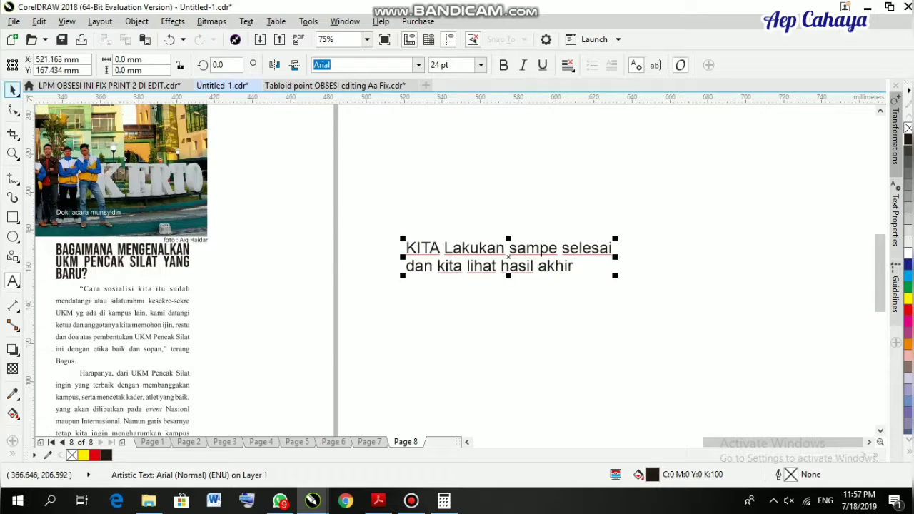
pyautogui.click(295, 123)
# Switch to the Tabloid point OBSESI editing document and go to its first page
pyautogui.click(334, 86)
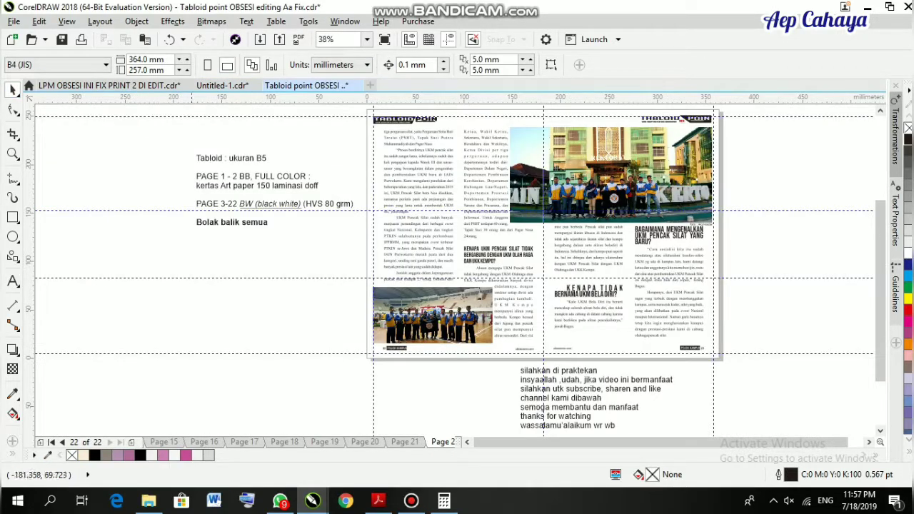
pyautogui.click(52, 442)
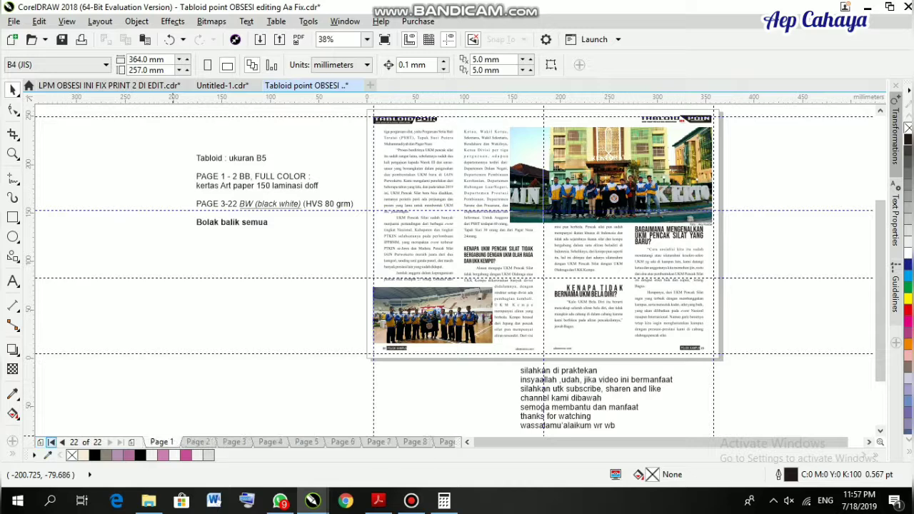
pyautogui.moveTo(411, 501)
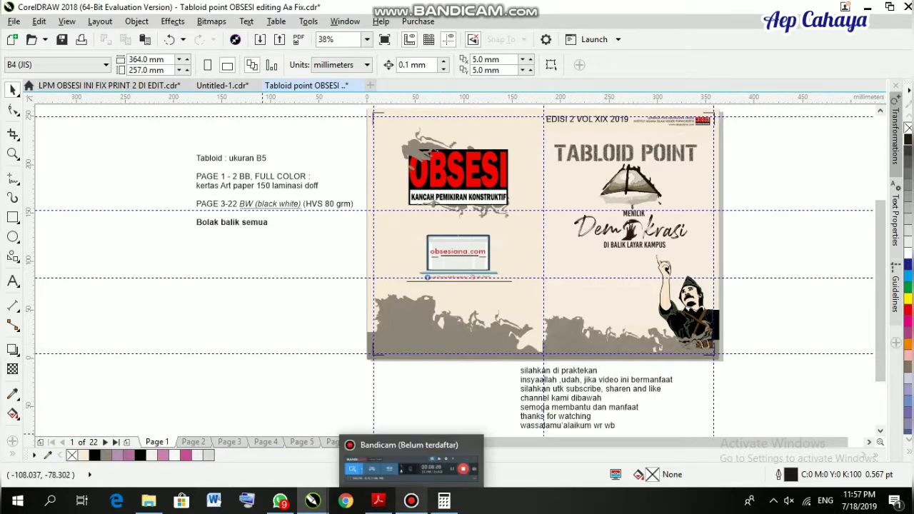
pyautogui.moveTo(410, 460)
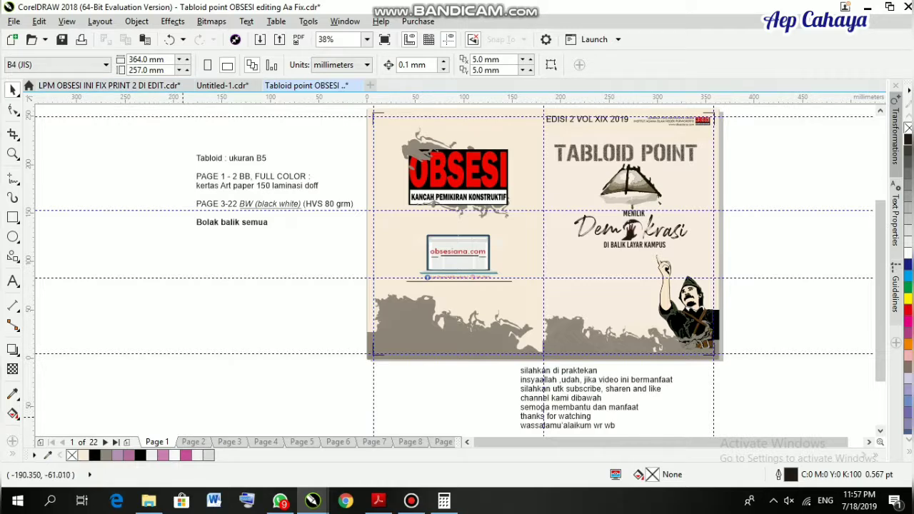
# Zoom in on the full cover spread of page 1 in the Tabloid point OBSESI document
pyautogui.press('F4')
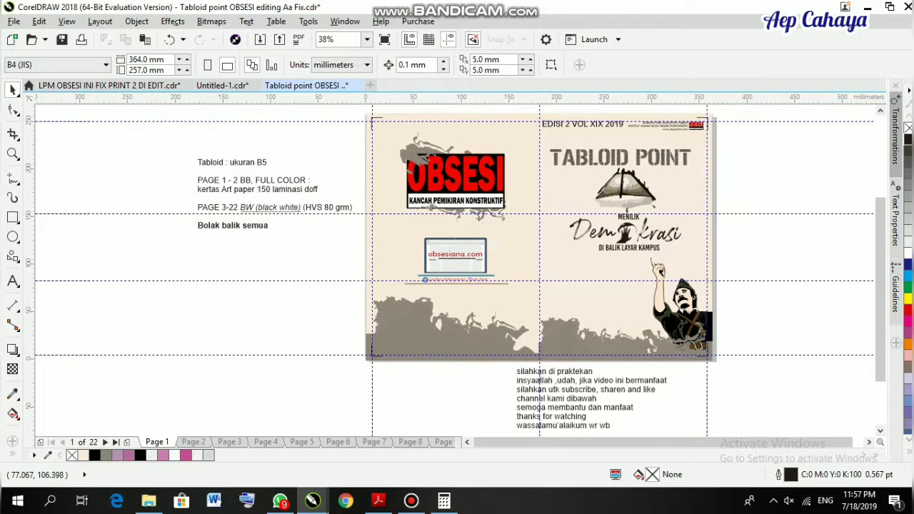
pyautogui.press('z')
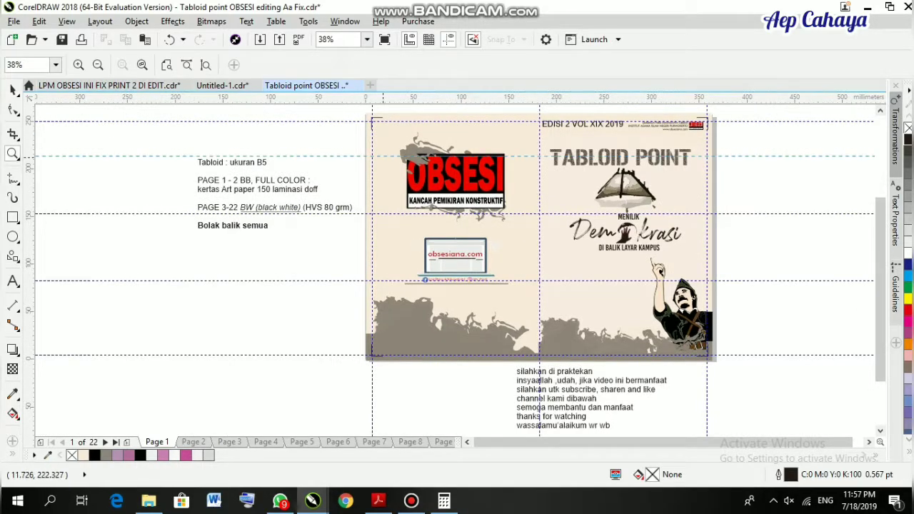
pyautogui.moveTo(353, 98); pyautogui.dragTo(331, 143)
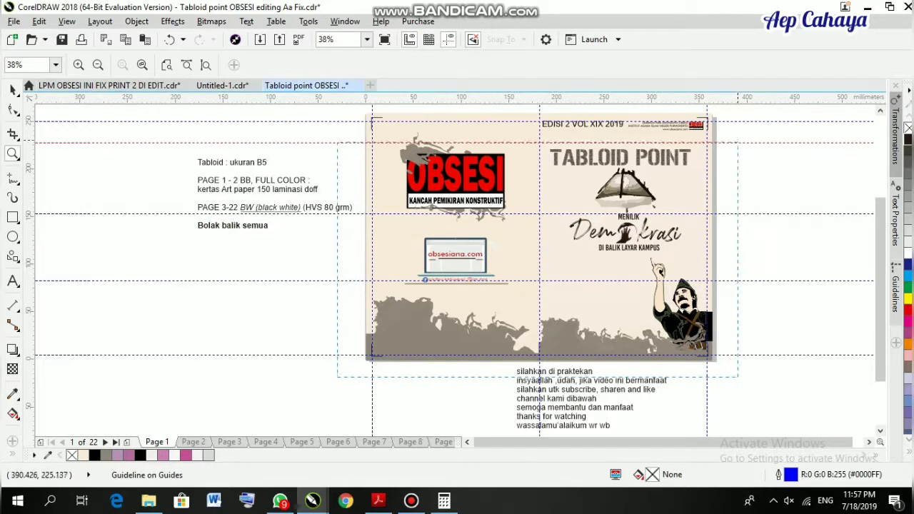
pyautogui.scroll(1, 736, 133)
pyautogui.moveTo(735, 134); pyautogui.dragTo(335, 418)
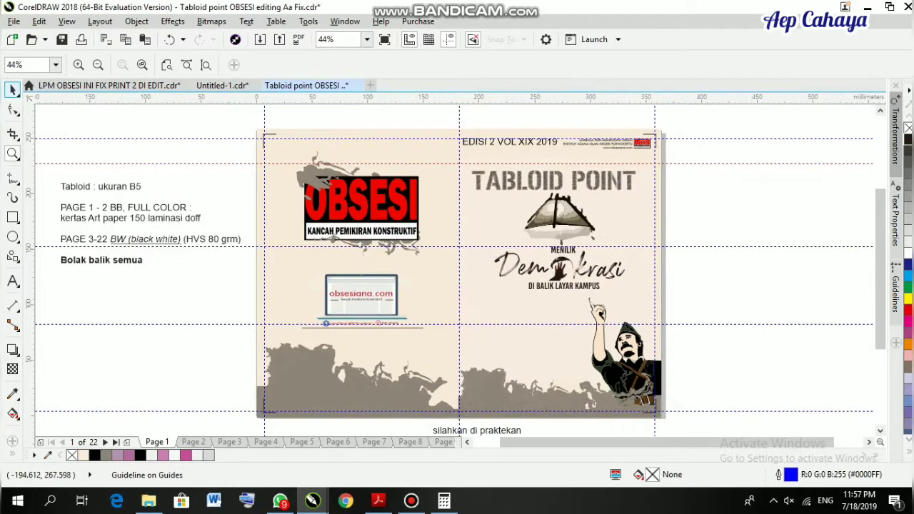
# Go through the tabloid's spreads one by one from page 1 to page 17 to review their pairing order
pyautogui.click(12, 90)
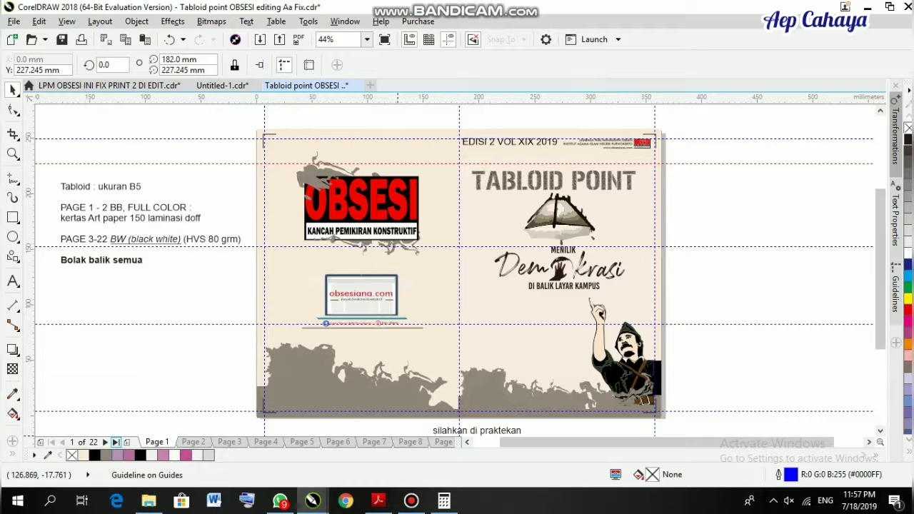
pyautogui.click(105, 442)
pyautogui.click(105, 441)
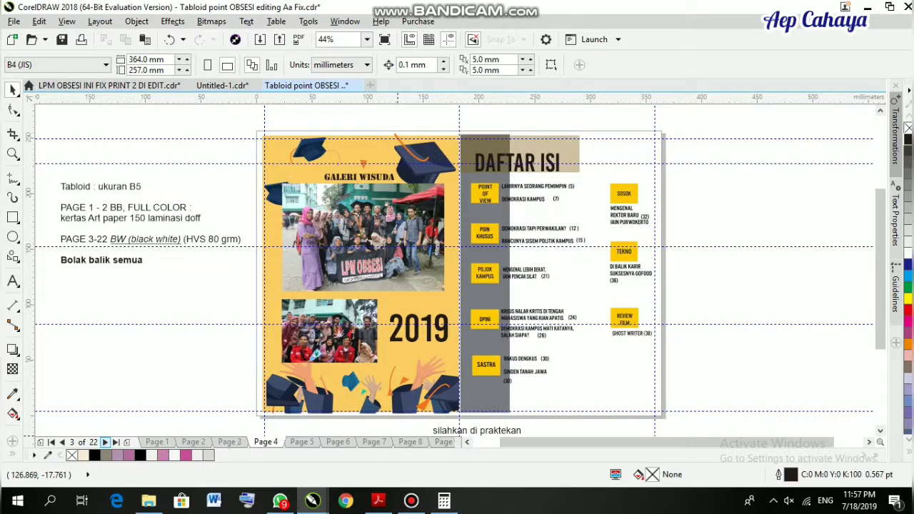
pyautogui.click(105, 442)
pyautogui.click(105, 442)
pyautogui.click(105, 442)
pyautogui.click(105, 442)
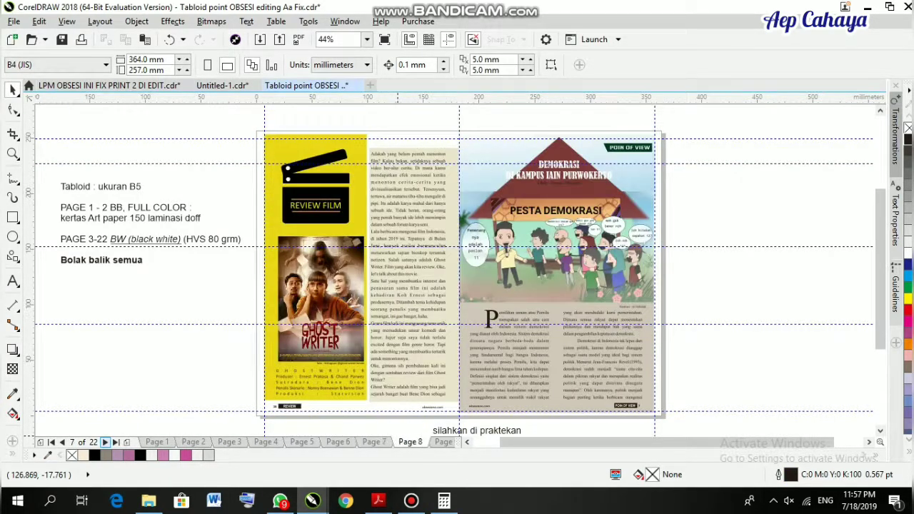
pyautogui.click(105, 442)
pyautogui.click(106, 441)
pyautogui.click(106, 442)
pyautogui.click(105, 441)
pyautogui.click(108, 442)
pyautogui.click(107, 442)
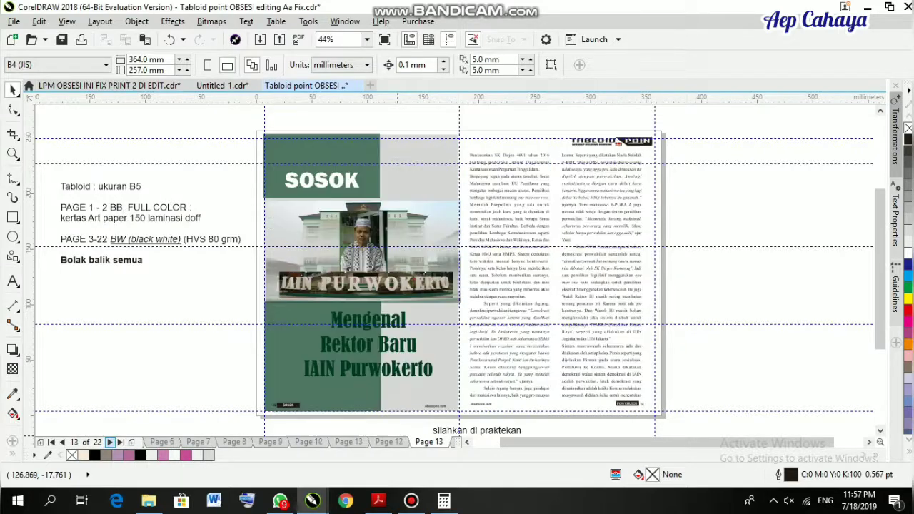
pyautogui.click(107, 442)
pyautogui.click(107, 442)
pyautogui.click(108, 442)
pyautogui.click(108, 442)
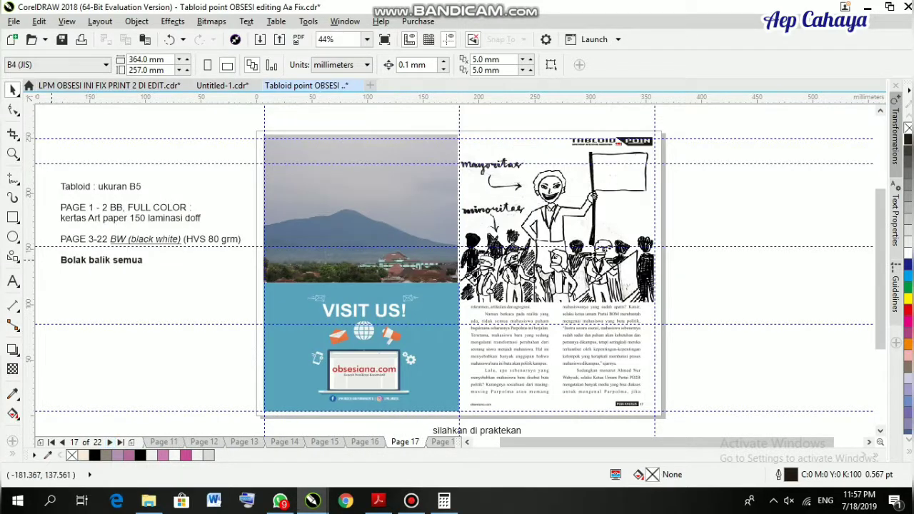
# Delete the print specification note that begins "Tabloid : ukuran B5" beside the page
pyautogui.click(13, 217)
pyautogui.click(13, 90)
pyautogui.click(80, 183)
pyautogui.press('Delete')
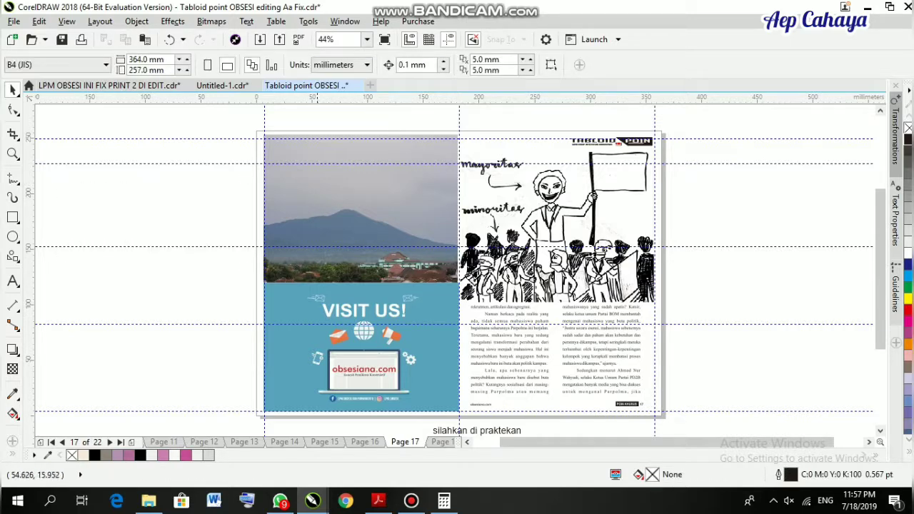
# Review the remaining spreads from page 18 through the last one, page 22
pyautogui.click(107, 442)
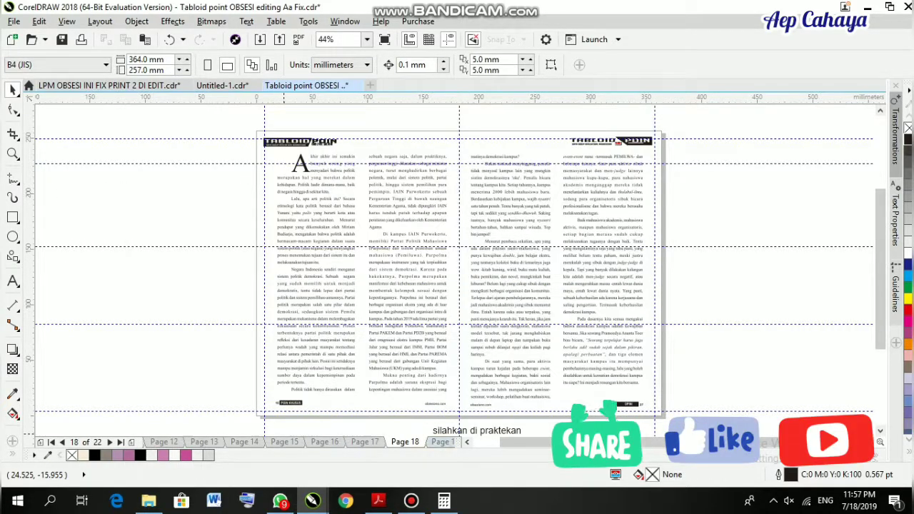
pyautogui.click(110, 442)
pyautogui.click(109, 442)
pyautogui.click(110, 442)
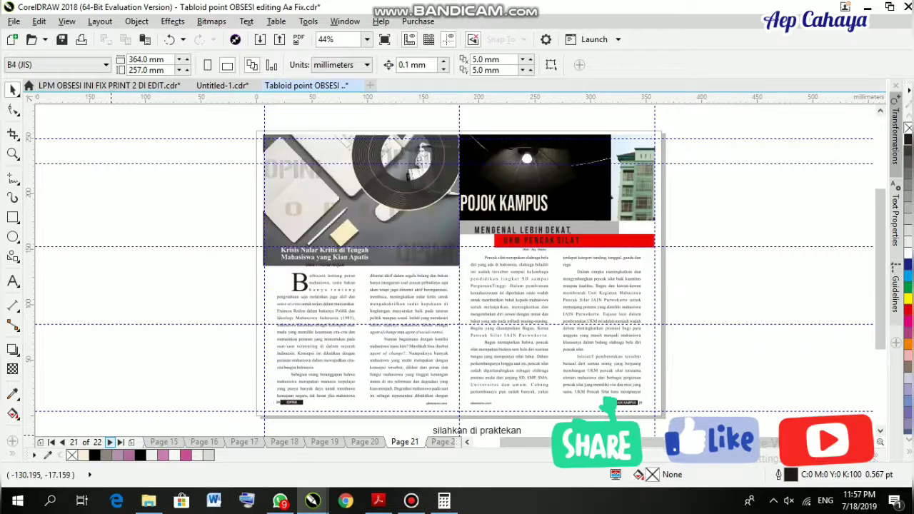
pyautogui.click(109, 442)
# Examine the page number in the right-hand footer of the page 22 spread and the closing note below the page
pyautogui.moveTo(559, 367); pyautogui.dragTo(536, 321)
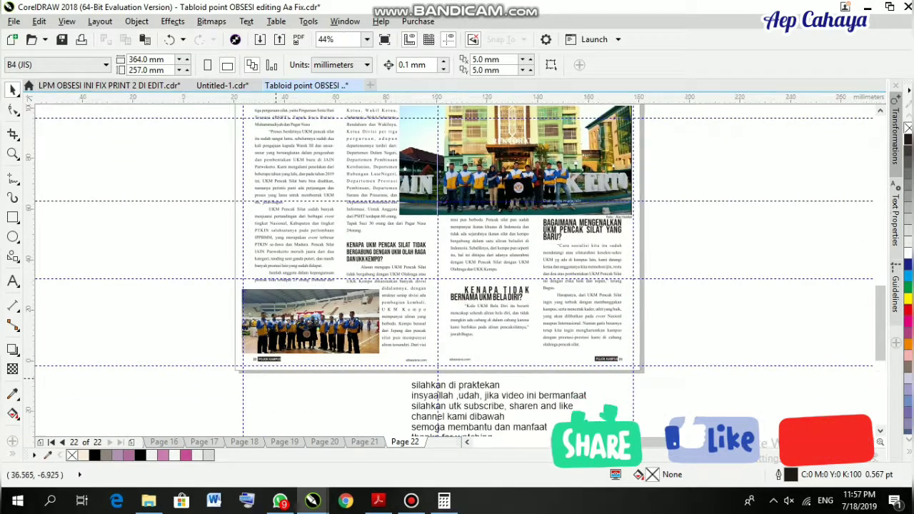
pyautogui.scroll(2, 274, 377)
pyautogui.moveTo(748, 277); pyautogui.dragTo(225, 251)
pyautogui.moveTo(759, 250); pyautogui.dragTo(438, 236)
pyautogui.moveTo(633, 232); pyautogui.dragTo(407, 233)
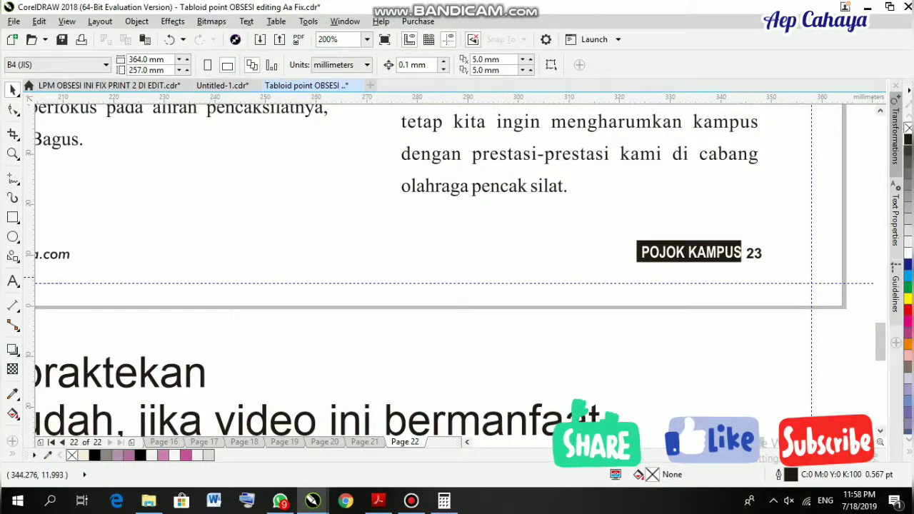
pyautogui.scroll(-1, 302, 276)
pyautogui.moveTo(226, 318); pyautogui.dragTo(362, 279)
pyautogui.moveTo(51, 399); pyautogui.dragTo(51, 322)
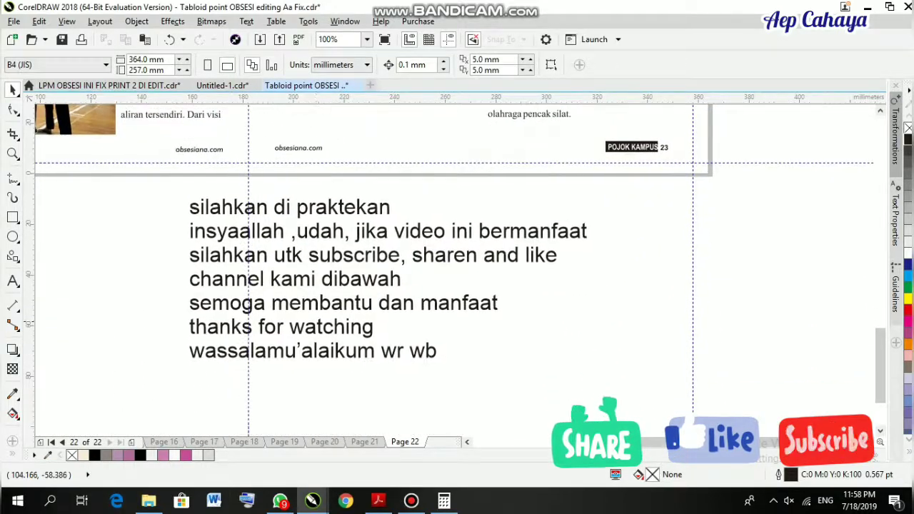
# Draw a rectangle about 183 by 79 mm around the closing note below page 22 and deselect it
pyautogui.press('F6')
pyautogui.moveTo(131, 171)
pyautogui.mouseDown()
pyautogui.moveTo(497, 341)
pyautogui.moveTo(597, 373)
pyautogui.mouseUp()
pyautogui.click(13, 90)
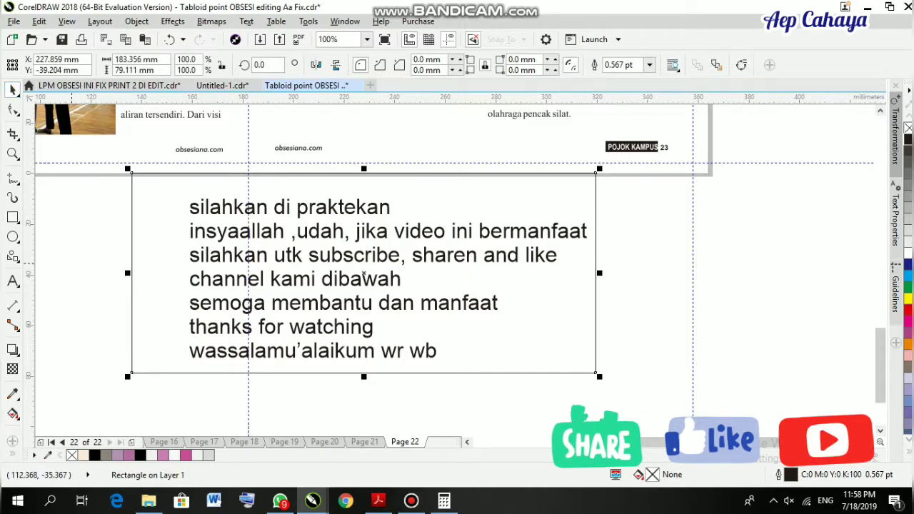
pyautogui.click(197, 413)
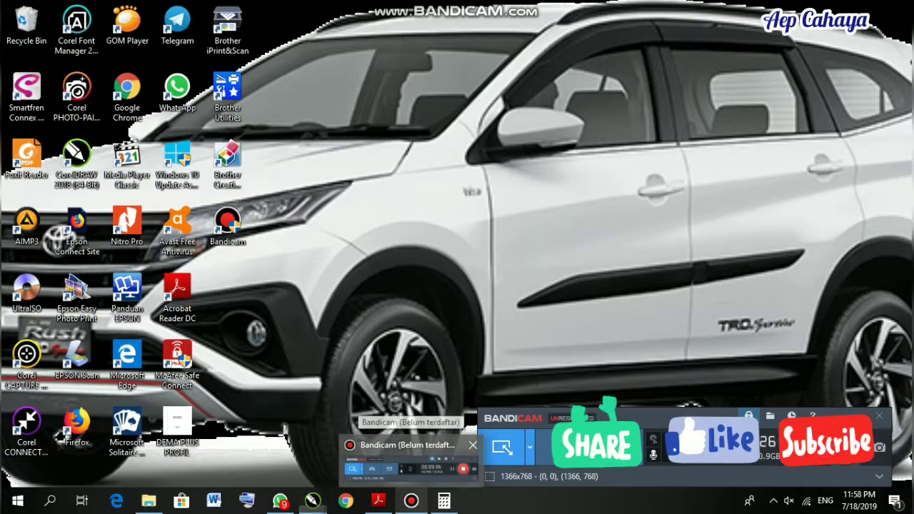
pyautogui.click(411, 466)
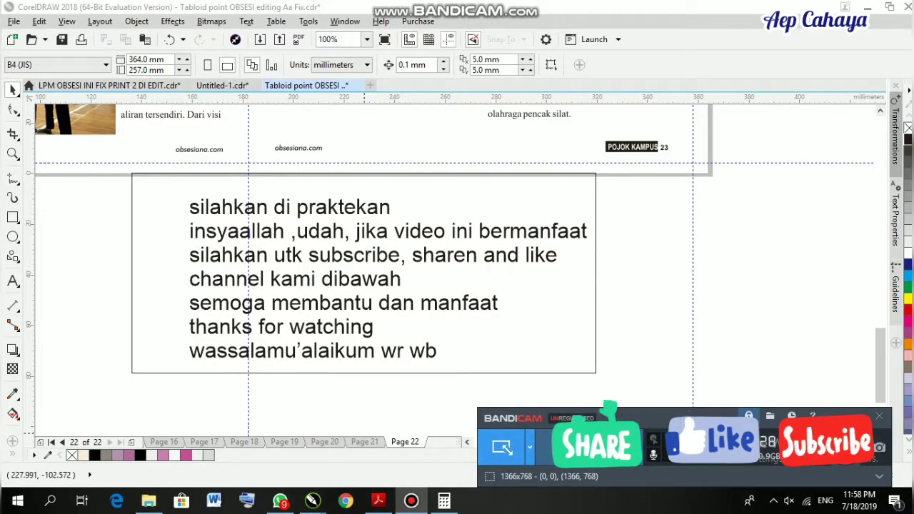